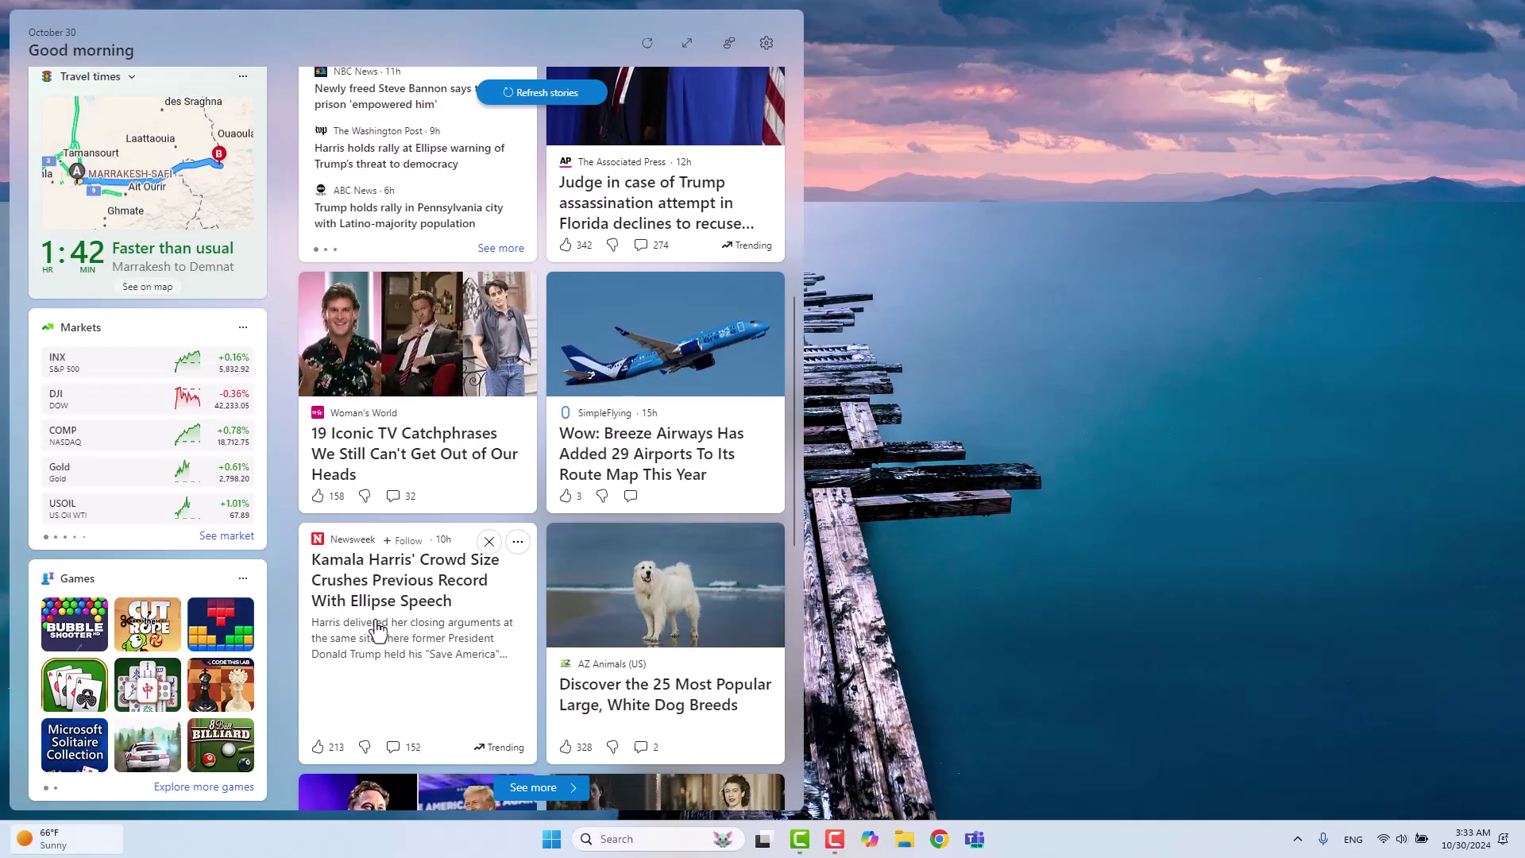
Close the Widgets news board and dismiss the Start menu
{"action": "scroll", "coordinate": [540, 437], "scroll_direction": "down", "scroll_amount": 5}
{"action": "left_click", "coordinate": [1001, 599]}
{"action": "left_click", "coordinate": [550, 841]}
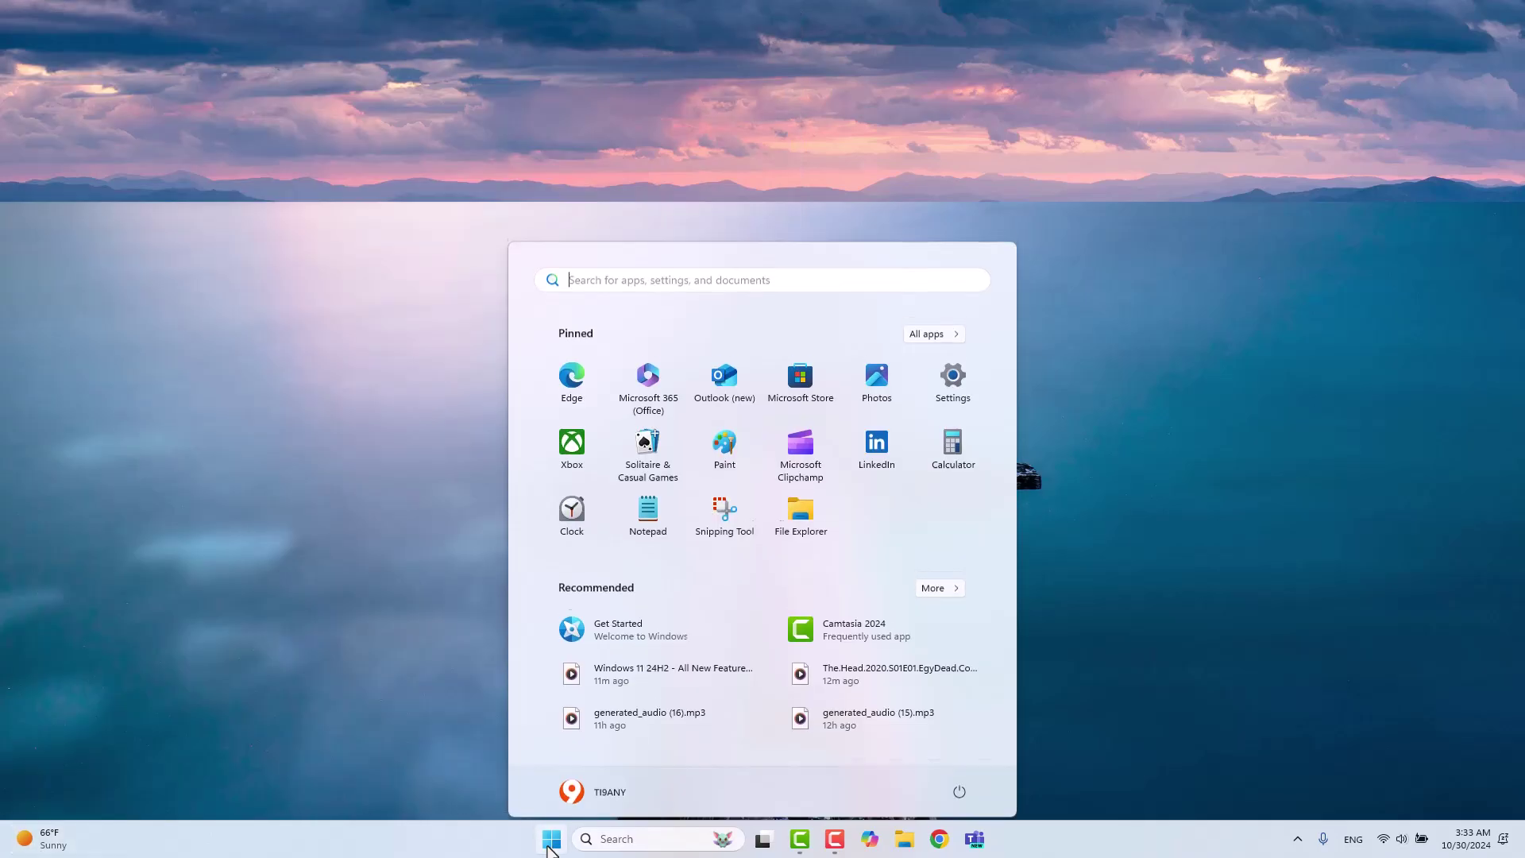
{"action": "left_click", "coordinate": [1110, 560]}
Check the notifications, input language and quick settings panels, then launch Settings from Start
{"action": "left_click", "coordinate": [1475, 834]}
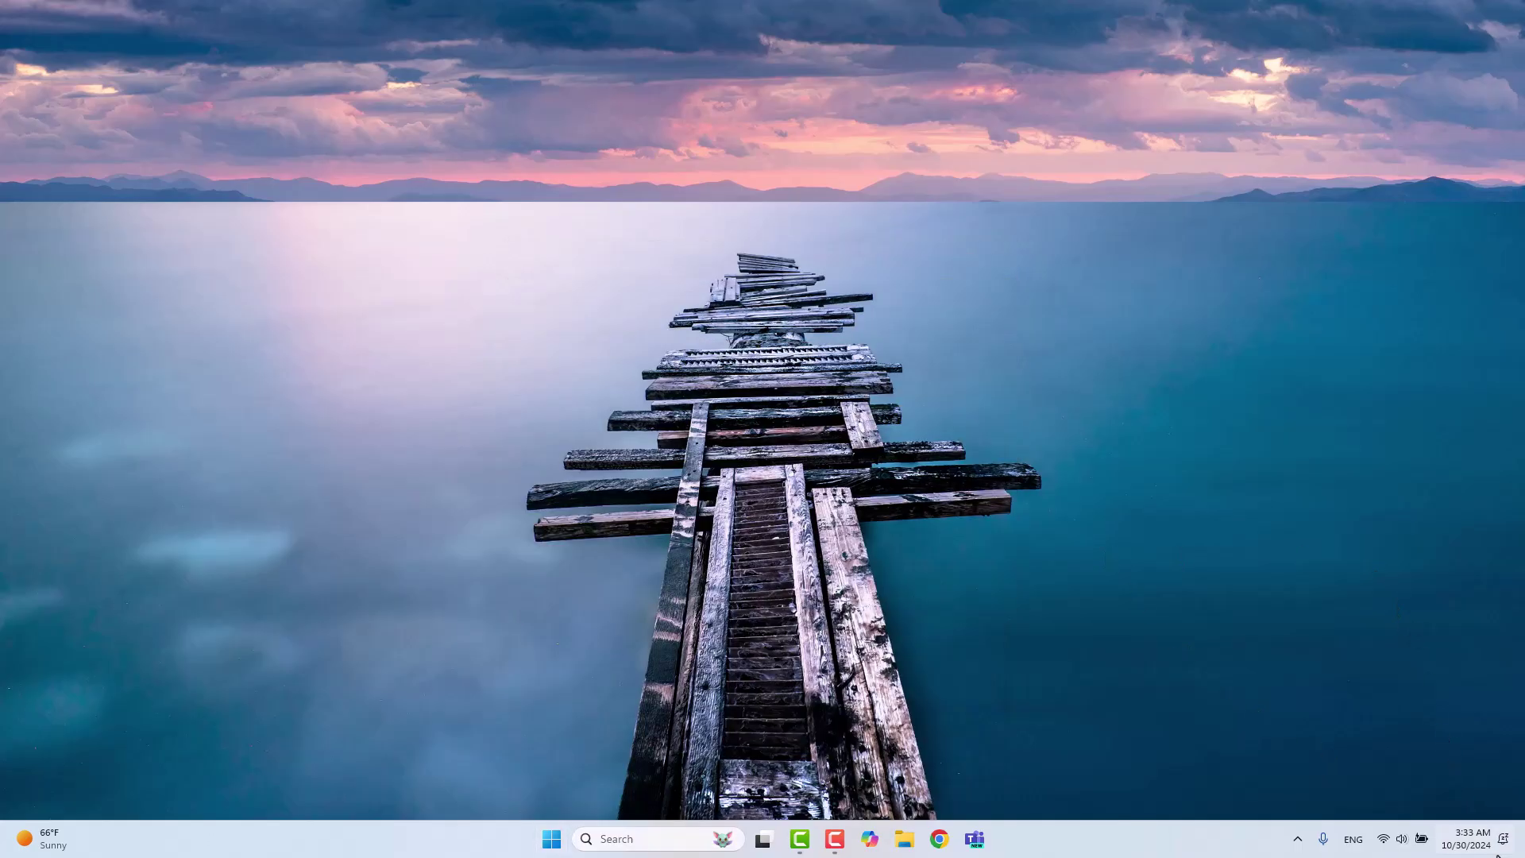
{"action": "left_click", "coordinate": [1359, 841]}
{"action": "left_click", "coordinate": [1358, 842]}
{"action": "left_click", "coordinate": [1402, 839]}
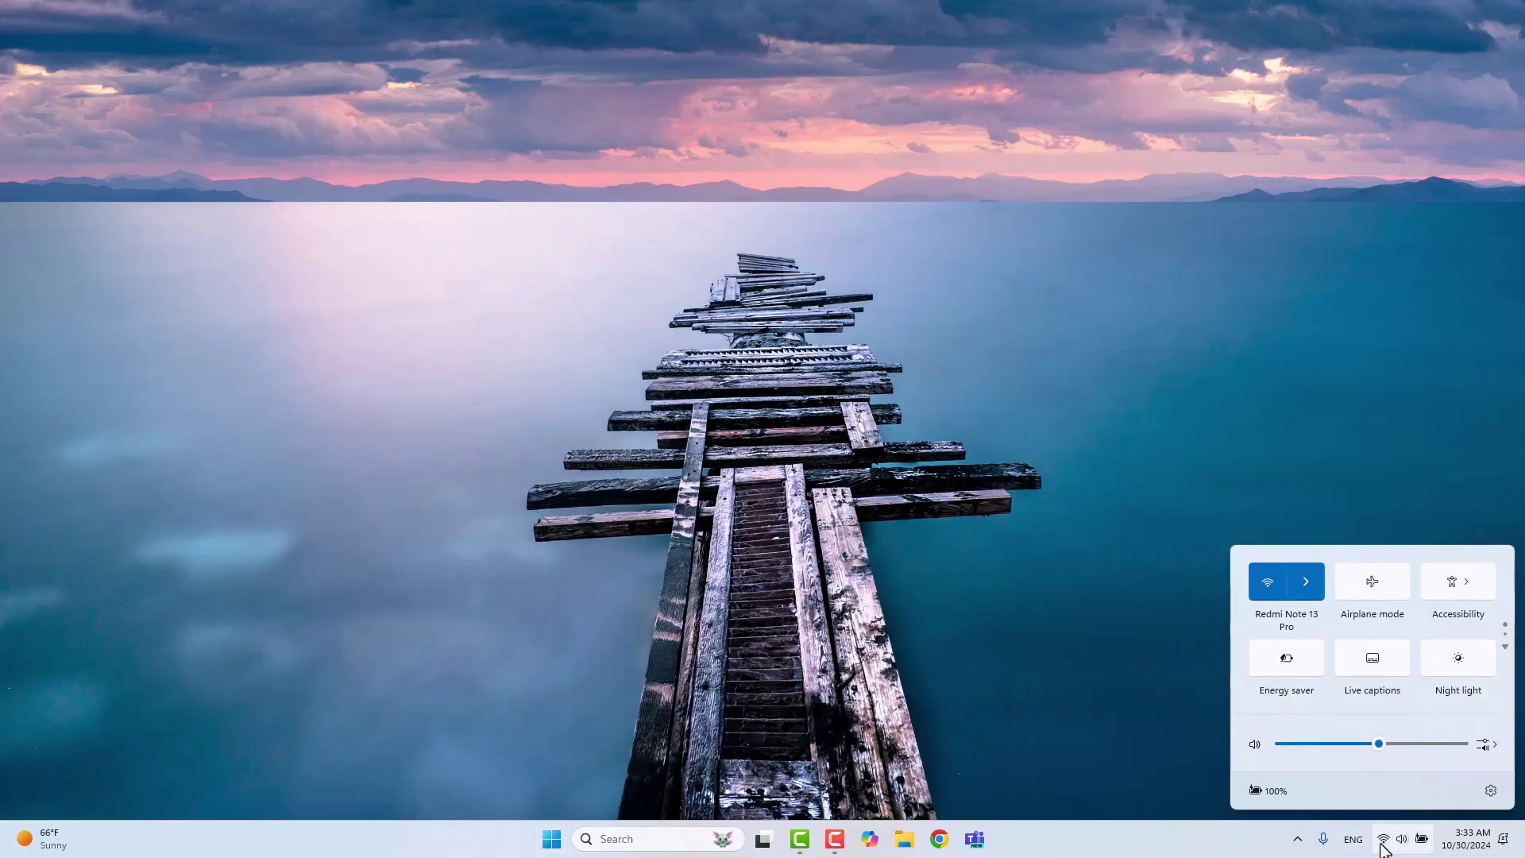
{"action": "left_click", "coordinate": [1103, 700]}
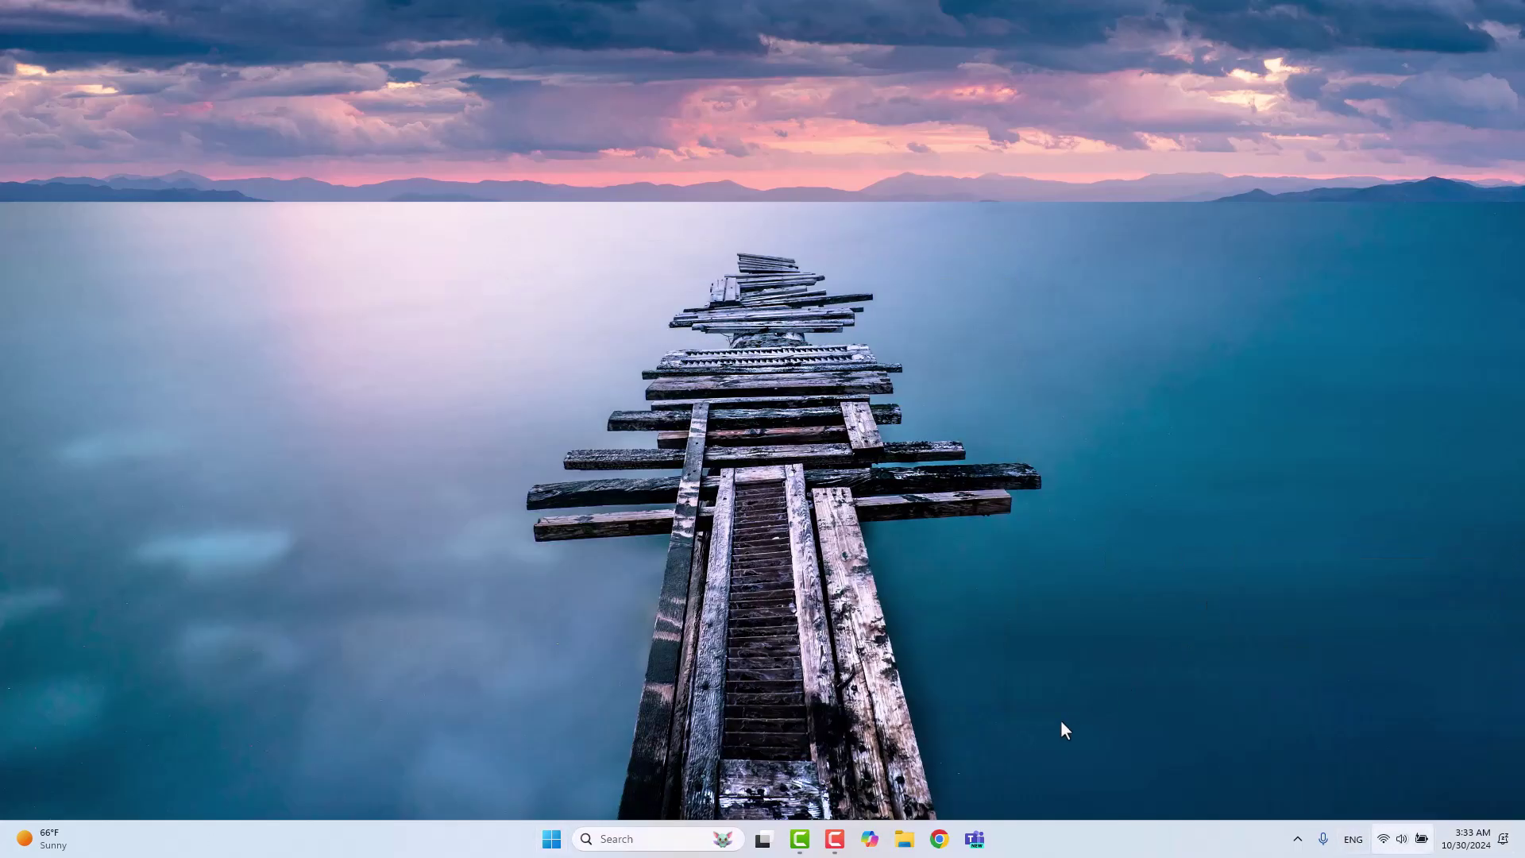
{"action": "left_click", "coordinate": [551, 839]}
{"action": "left_click", "coordinate": [953, 368]}
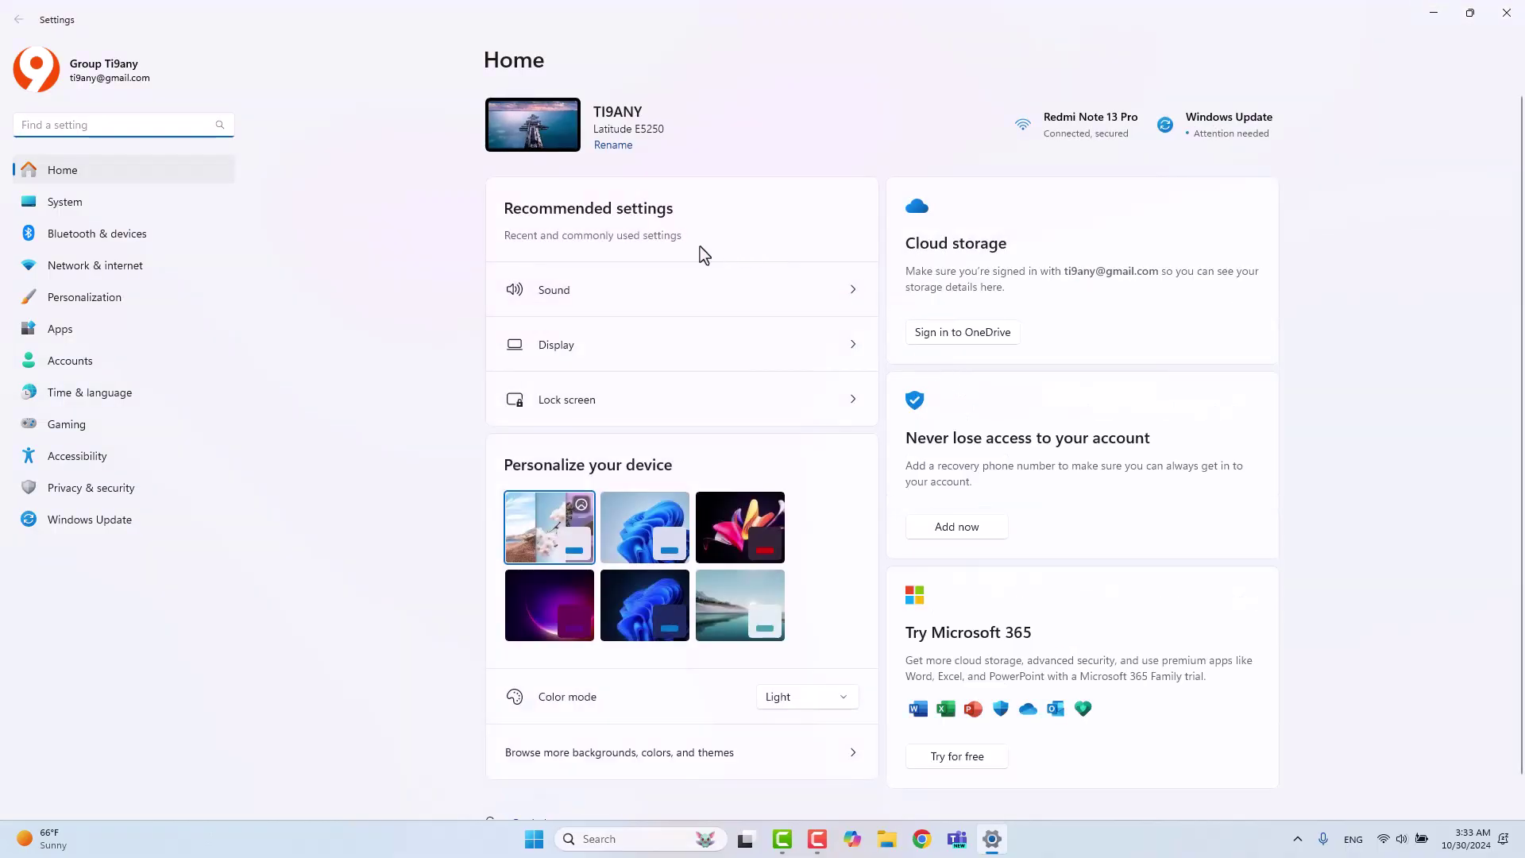
Go to System > About to view the device specs and the Windows 11 Pro 24H2 version
{"action": "scroll", "coordinate": [596, 516], "scroll_direction": "down", "scroll_amount": 2}
{"action": "scroll", "coordinate": [609, 657], "scroll_direction": "up", "scroll_amount": 2}
{"action": "left_click", "coordinate": [101, 202]}
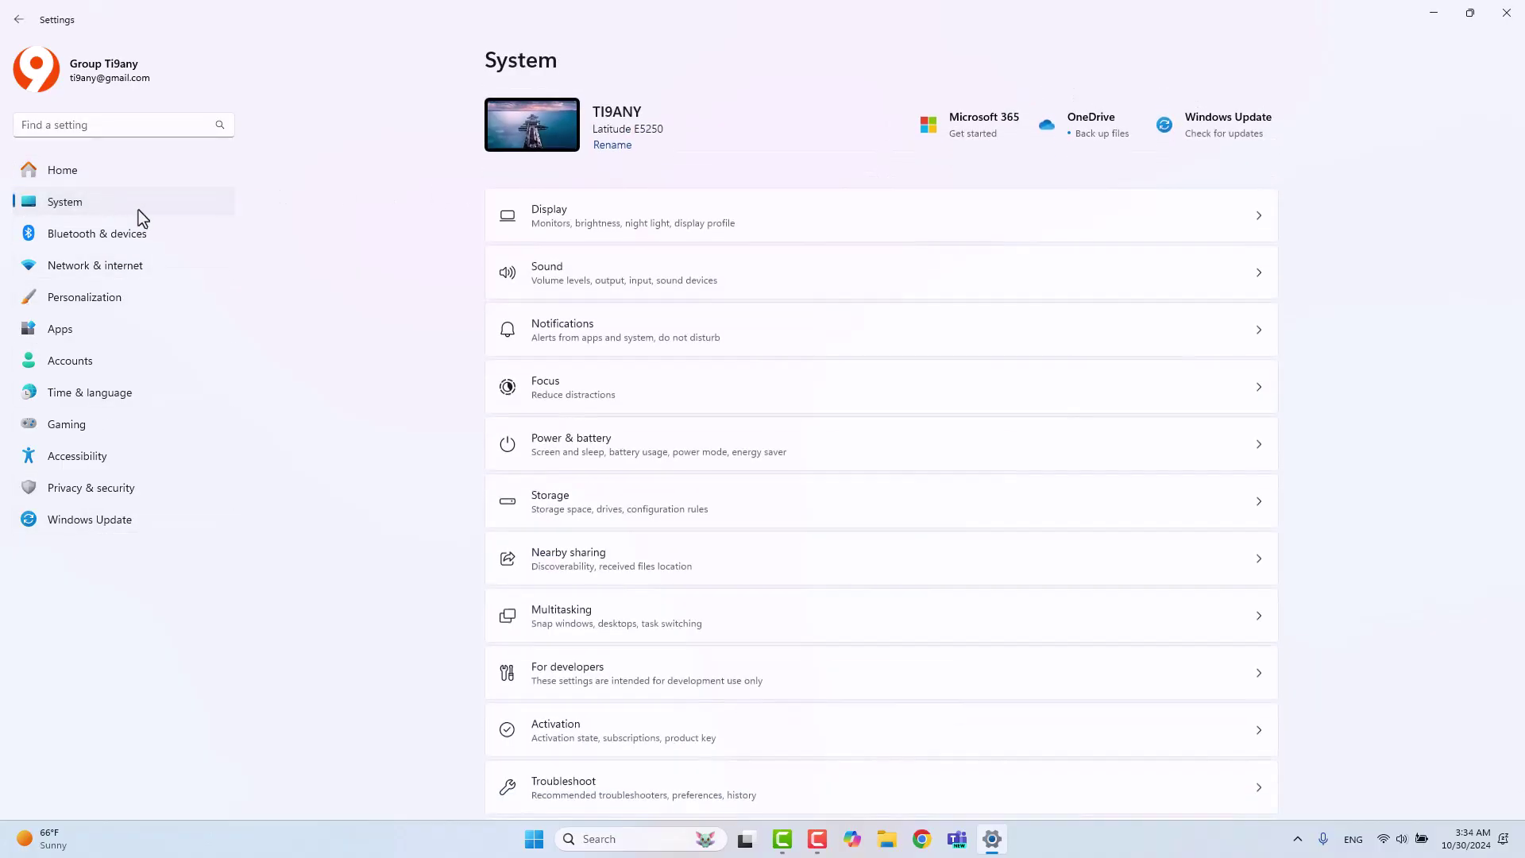
{"action": "scroll", "coordinate": [698, 306], "scroll_direction": "down", "scroll_amount": 5}
{"action": "left_click", "coordinate": [664, 768]}
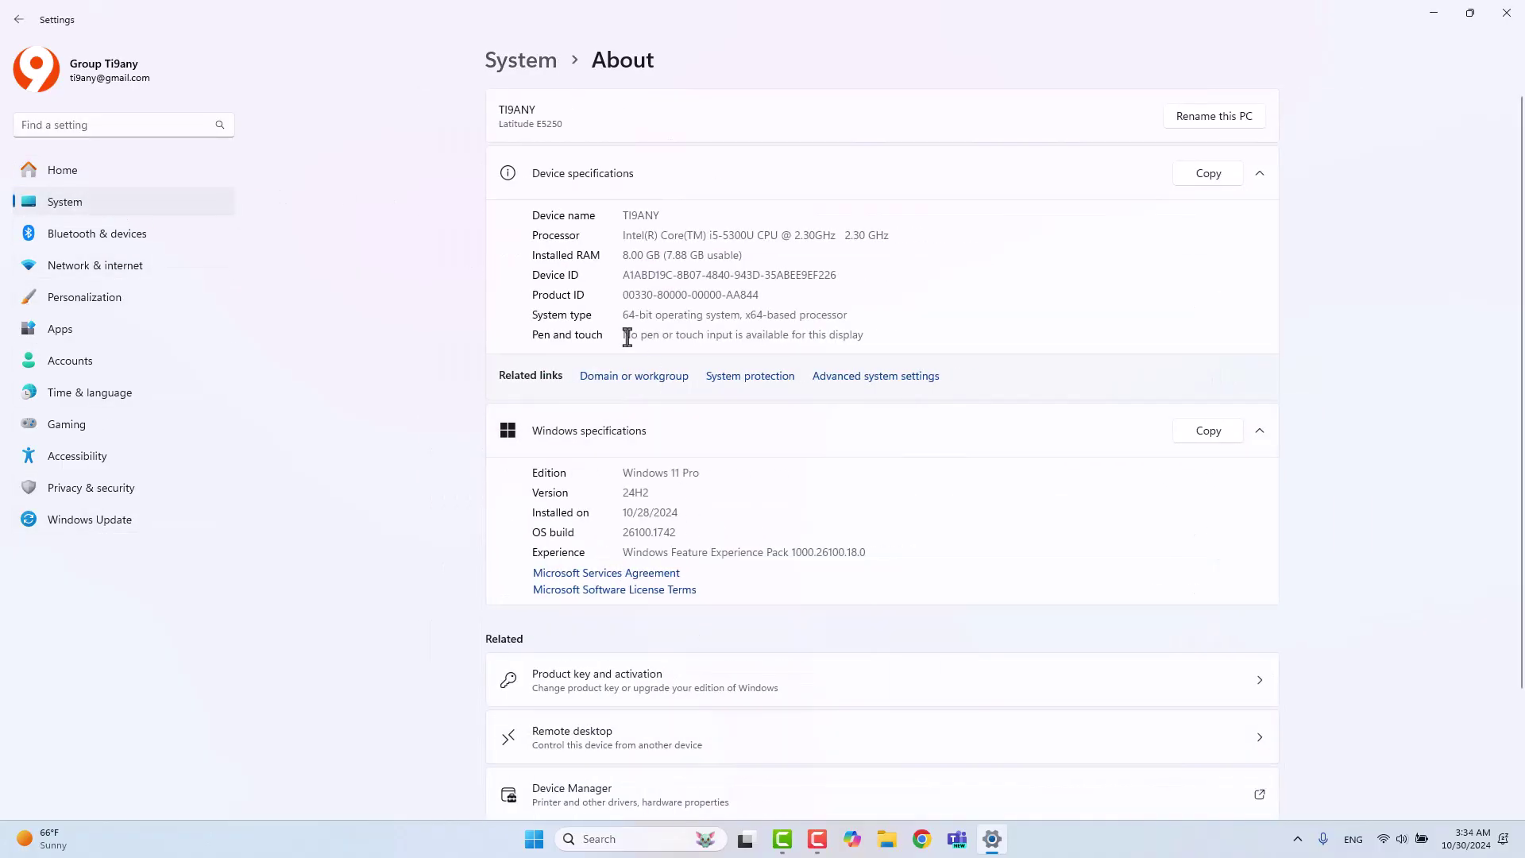
{"action": "left_click_drag", "start_coordinate": [649, 491], "coordinate": [618, 486]}
{"action": "left_click", "coordinate": [689, 499]}
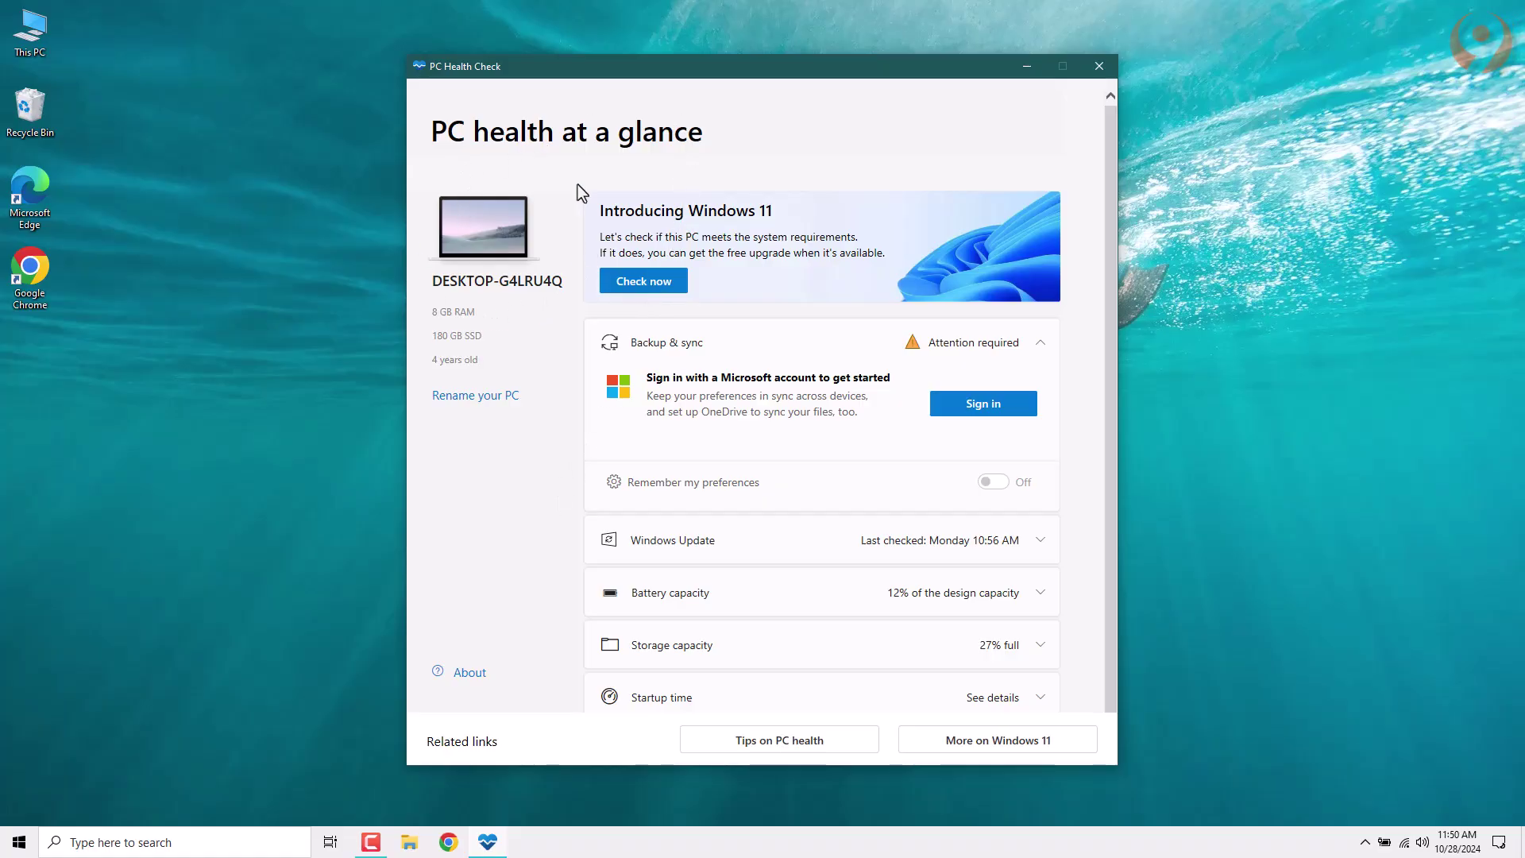
Note the 8 GB RAM and 4-years-old labels, then run the Windows 11 compatibility check
{"action": "left_click_drag", "start_coordinate": [428, 312], "coordinate": [478, 313]}
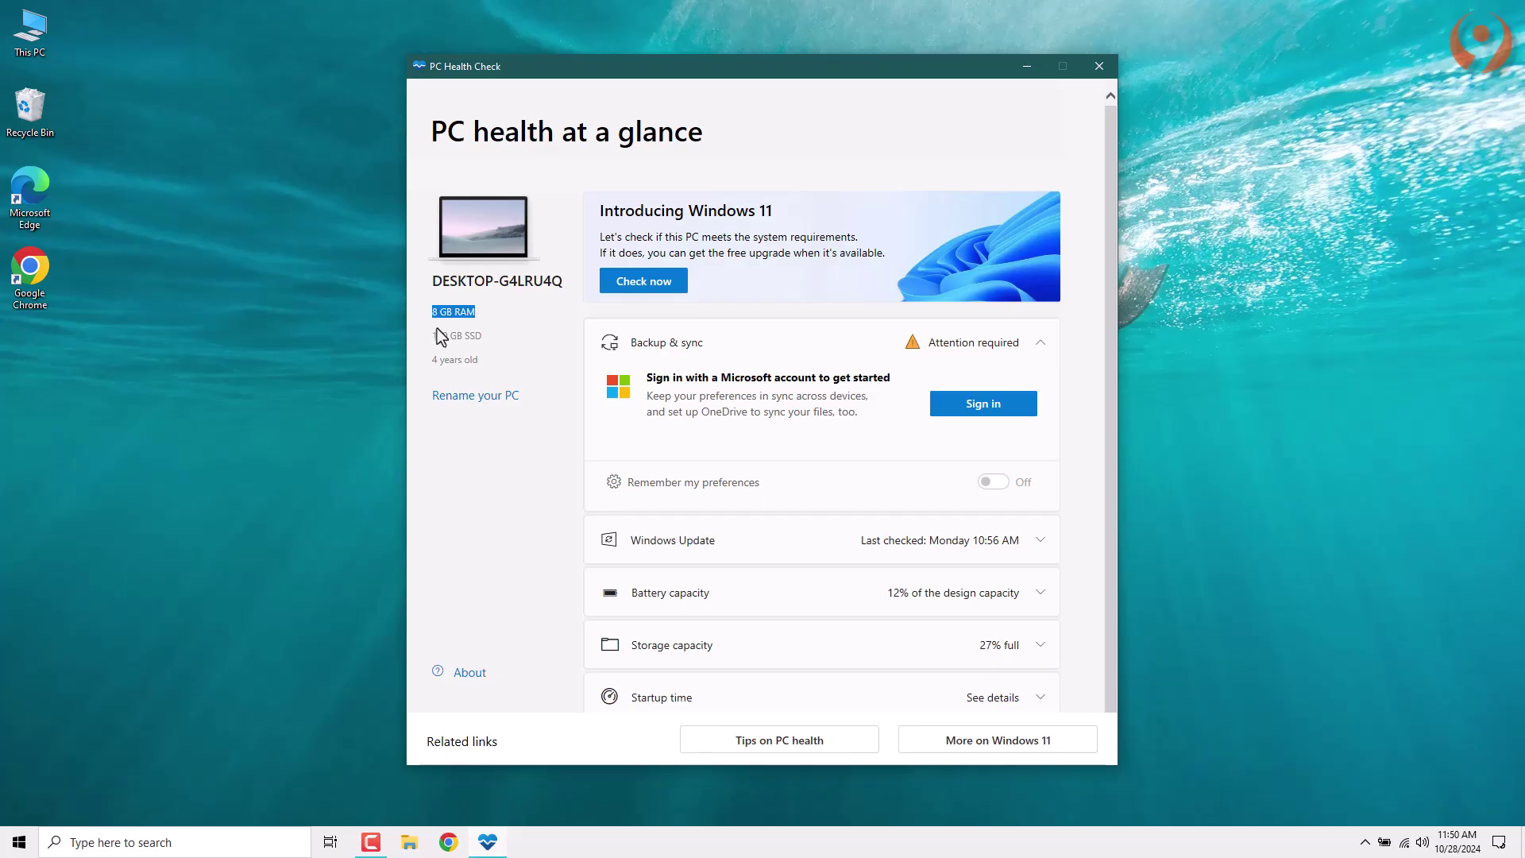
{"action": "left_click_drag", "start_coordinate": [460, 373], "coordinate": [483, 365]}
{"action": "left_click", "coordinate": [483, 365]}
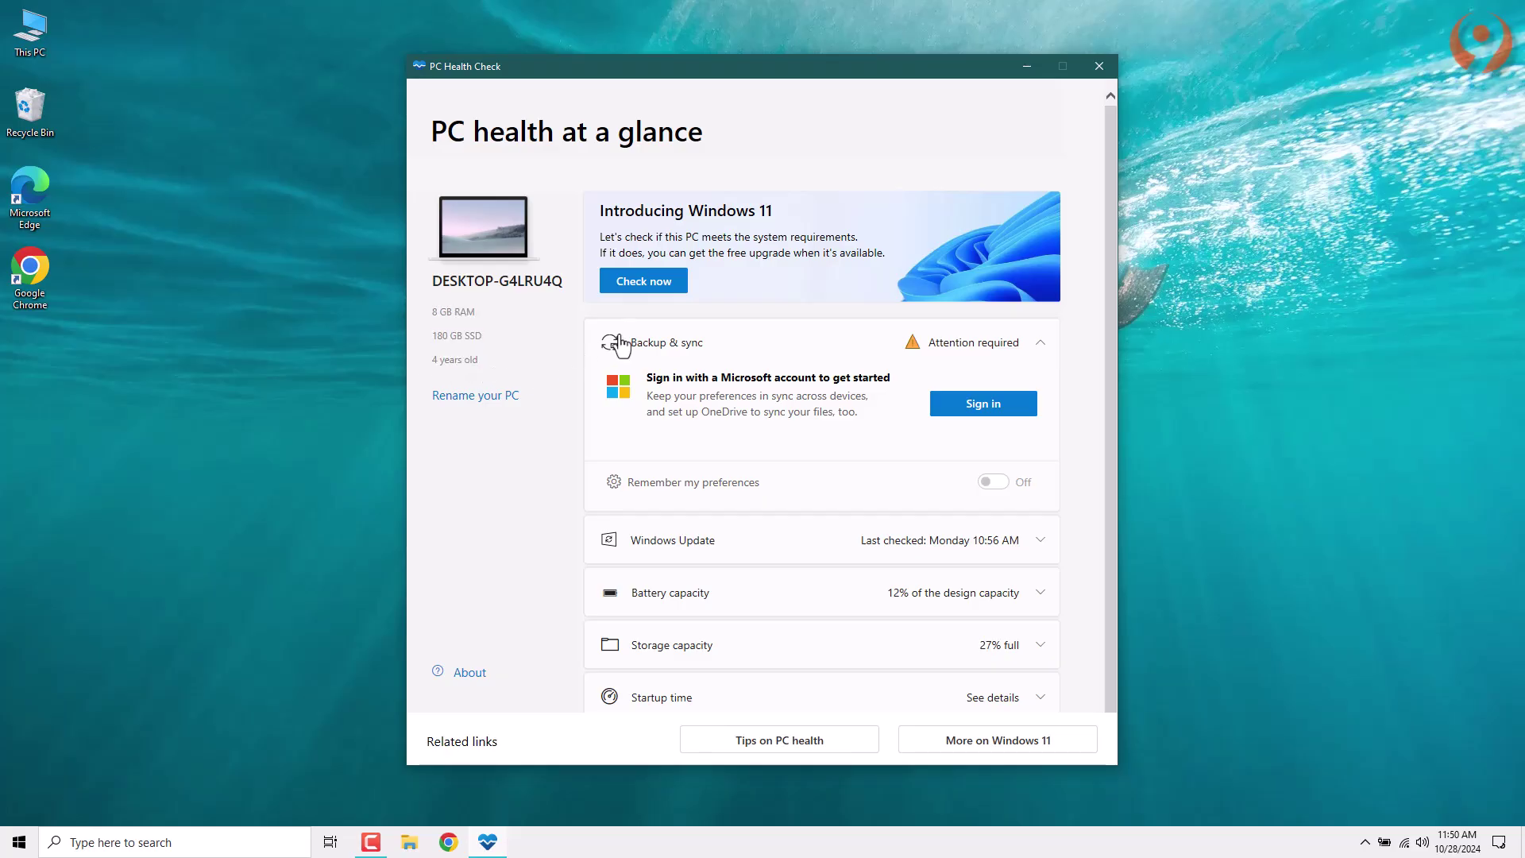
{"action": "left_click", "coordinate": [620, 280]}
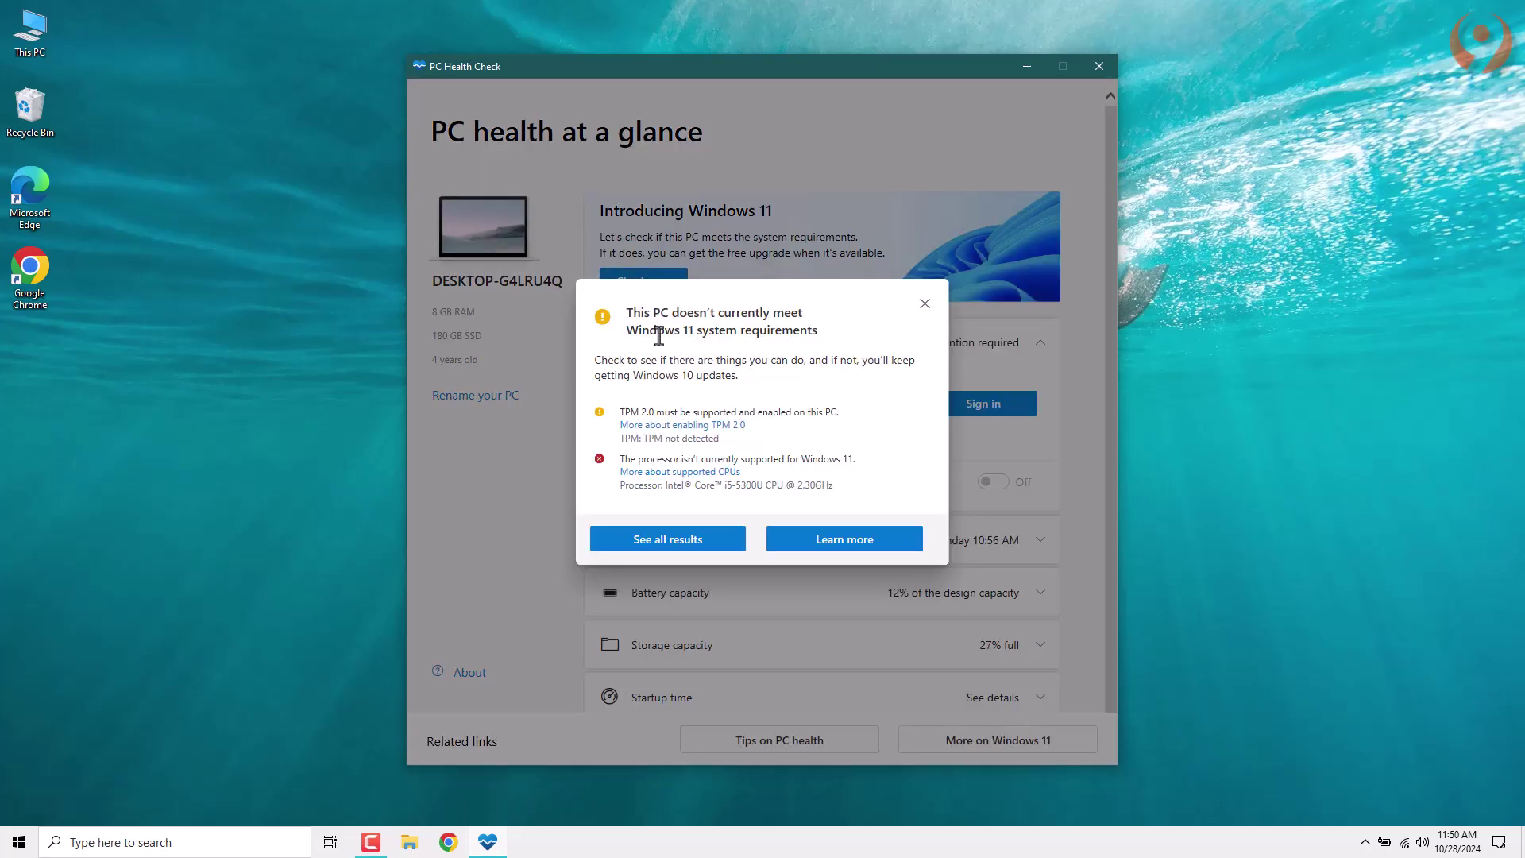
Read the TPM 2.0 and unsupported processor explanation, then close the requirements result
{"action": "left_click_drag", "start_coordinate": [596, 367], "coordinate": [746, 378]}
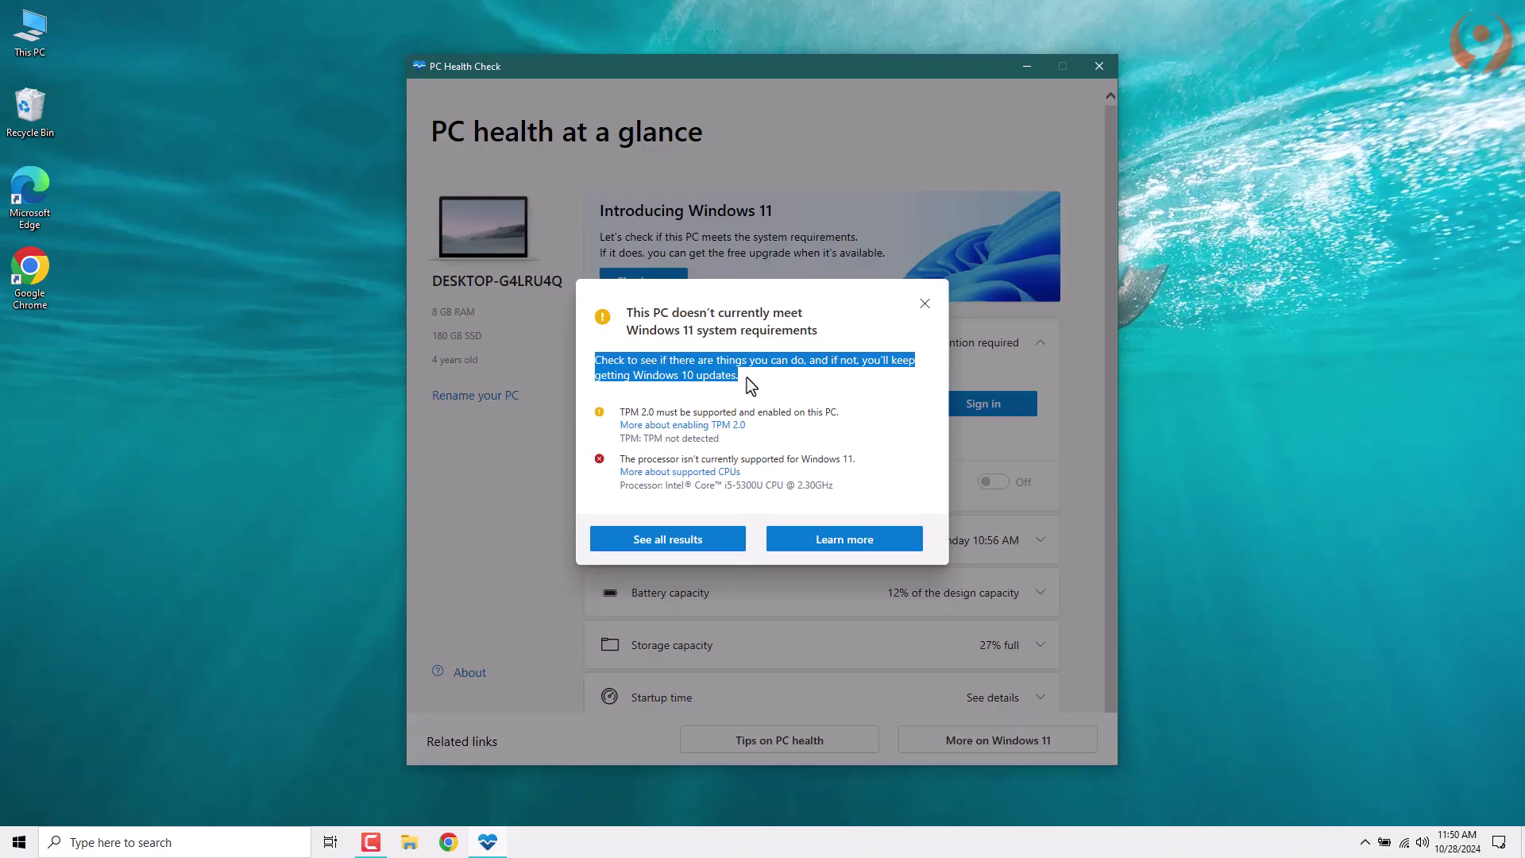
{"action": "left_click", "coordinate": [746, 378]}
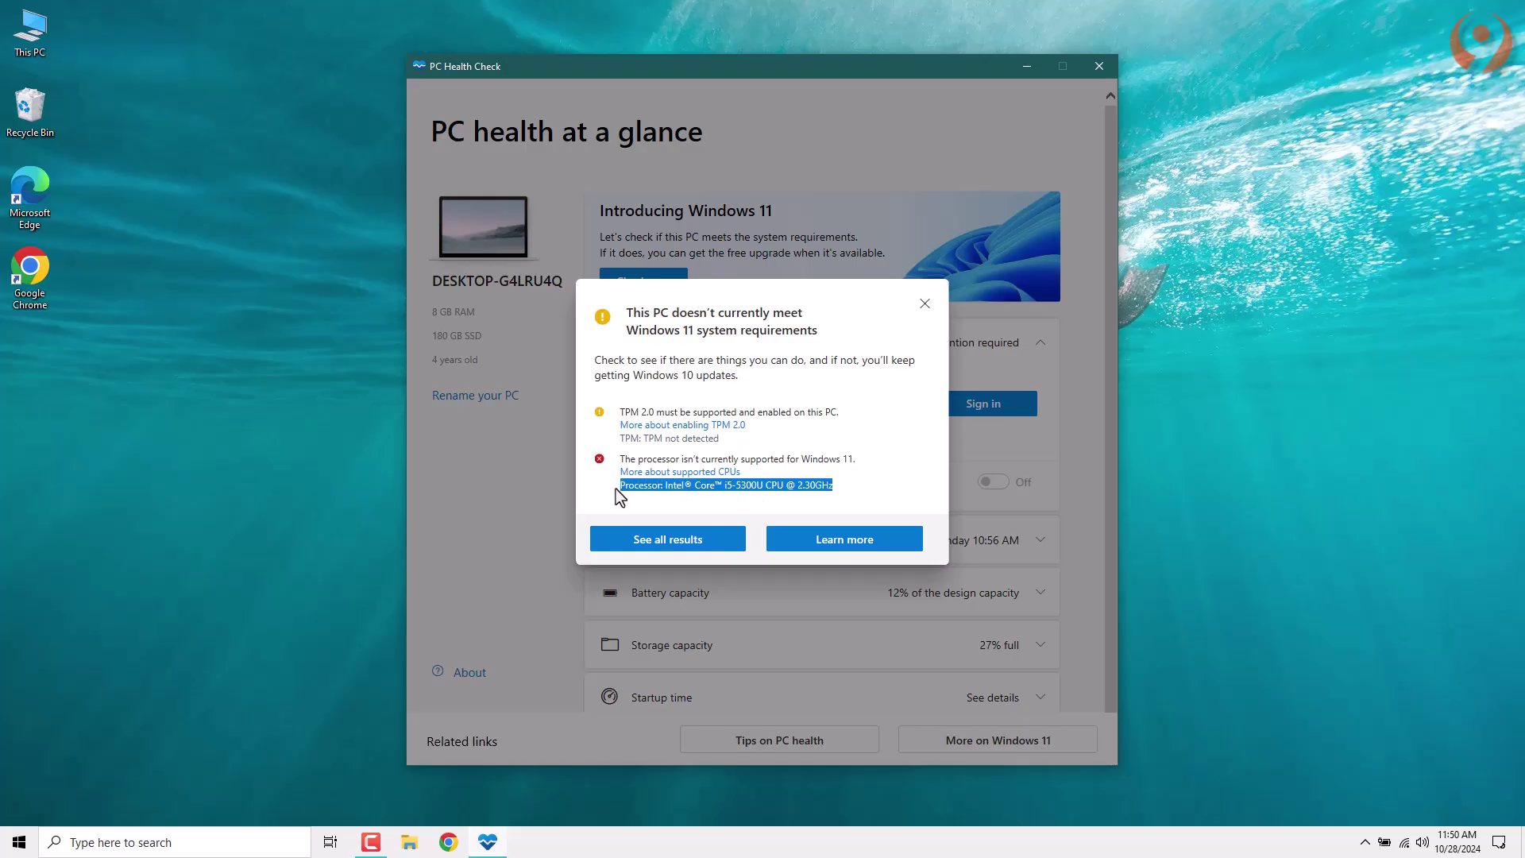
{"action": "left_click", "coordinate": [763, 498]}
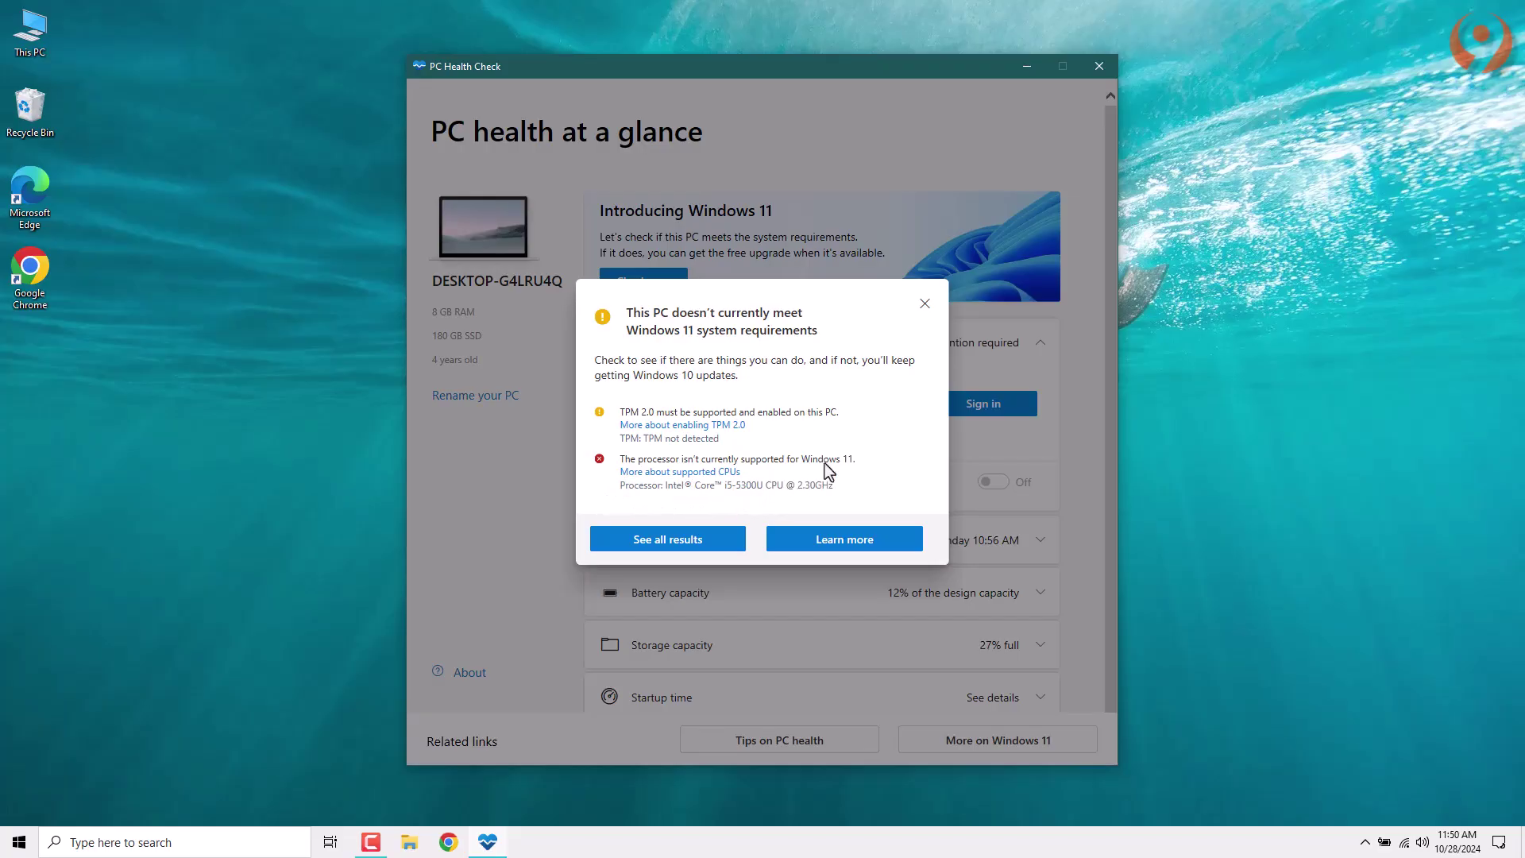
{"action": "left_click", "coordinate": [924, 305]}
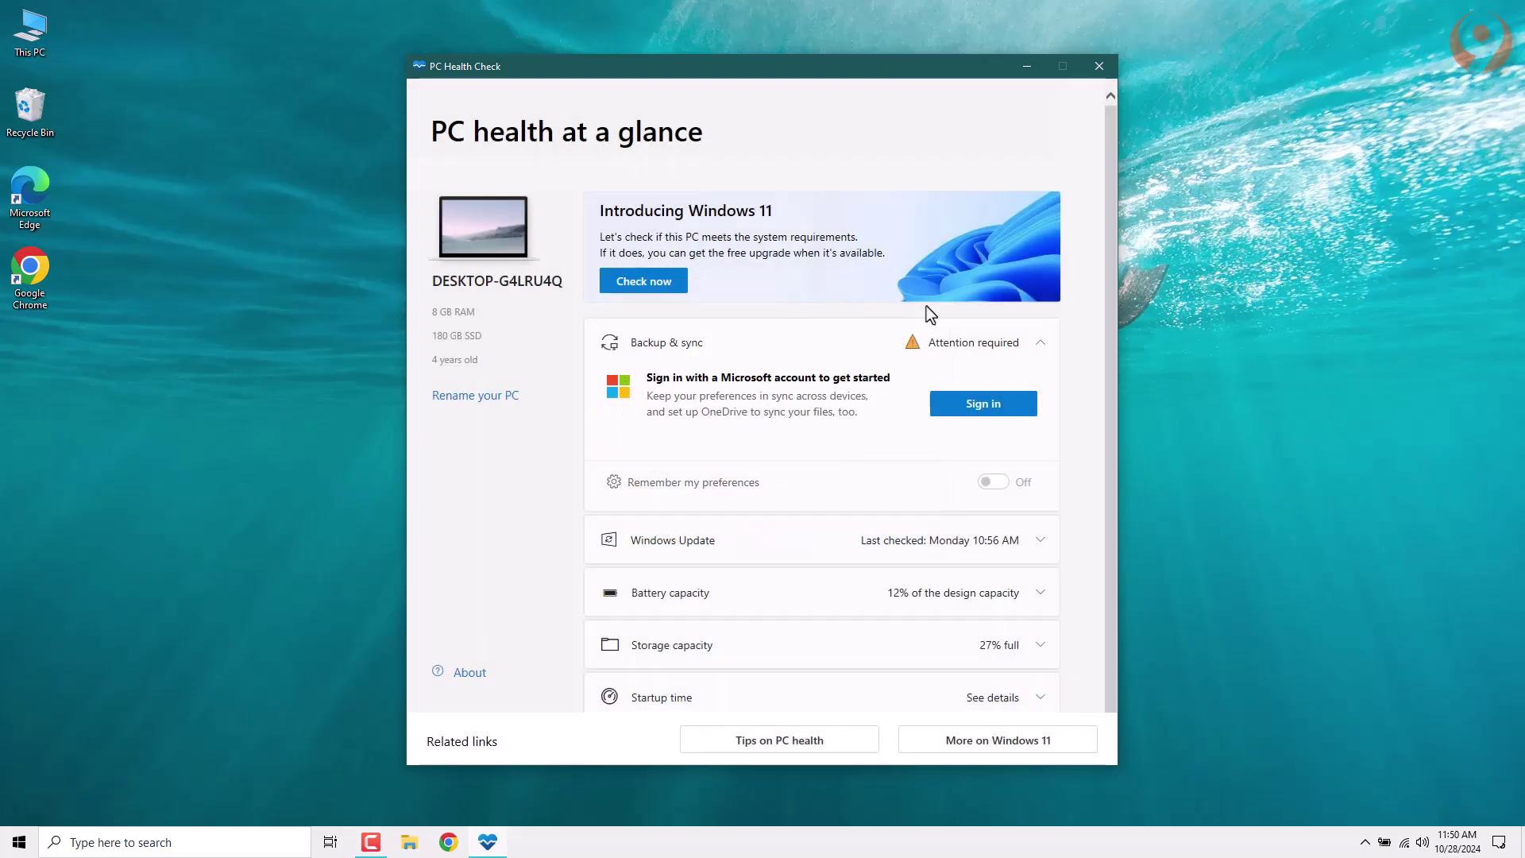
Close PC Health Check and open the Downloads folder via This PC
{"action": "left_click", "coordinate": [1099, 67]}
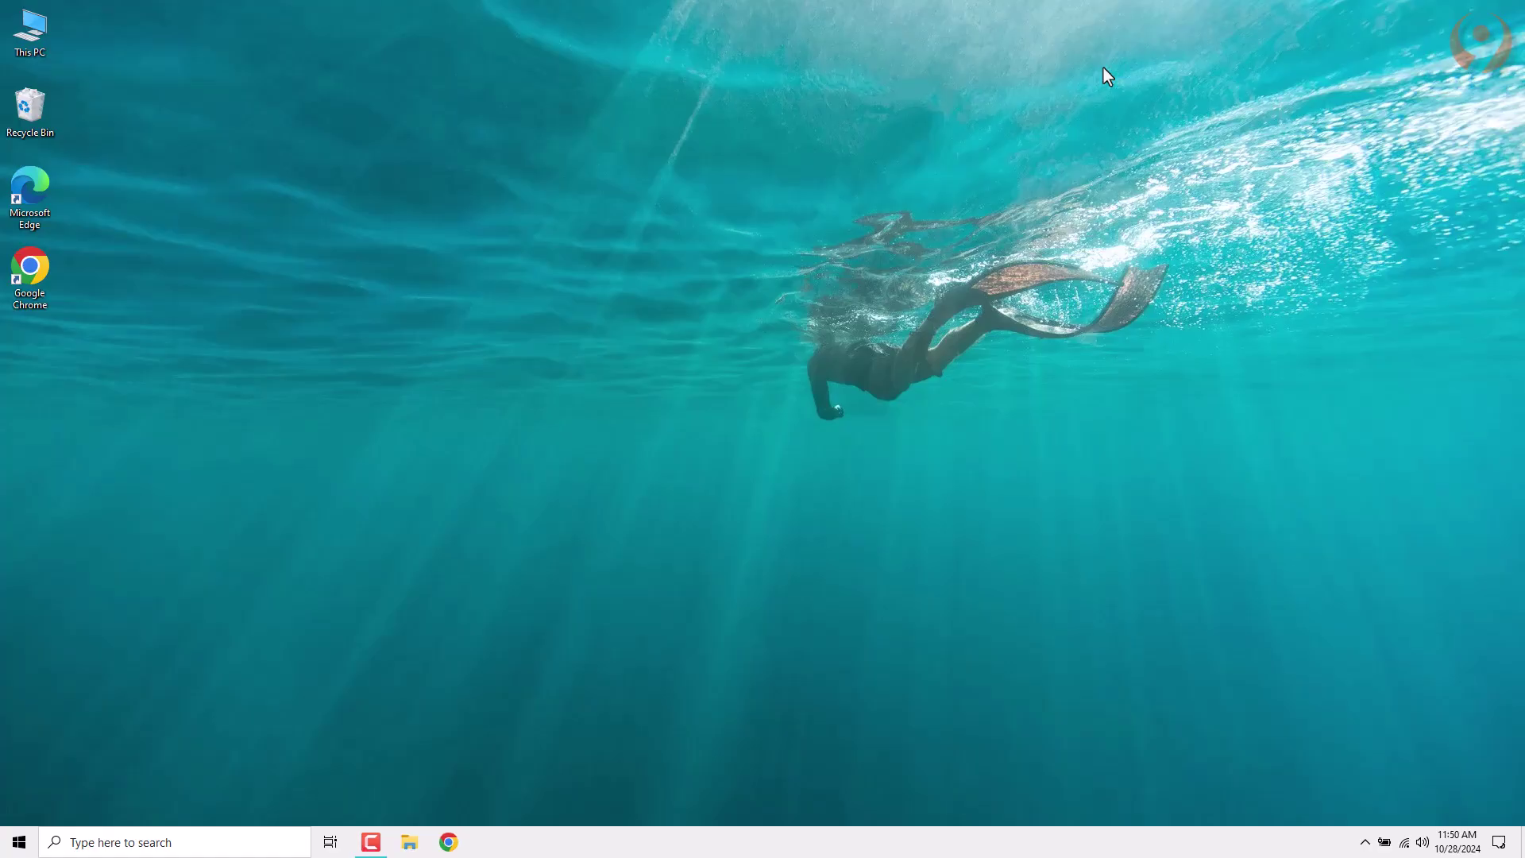
{"action": "left_click", "coordinate": [36, 33]}
{"action": "double_click", "coordinate": [37, 34]}
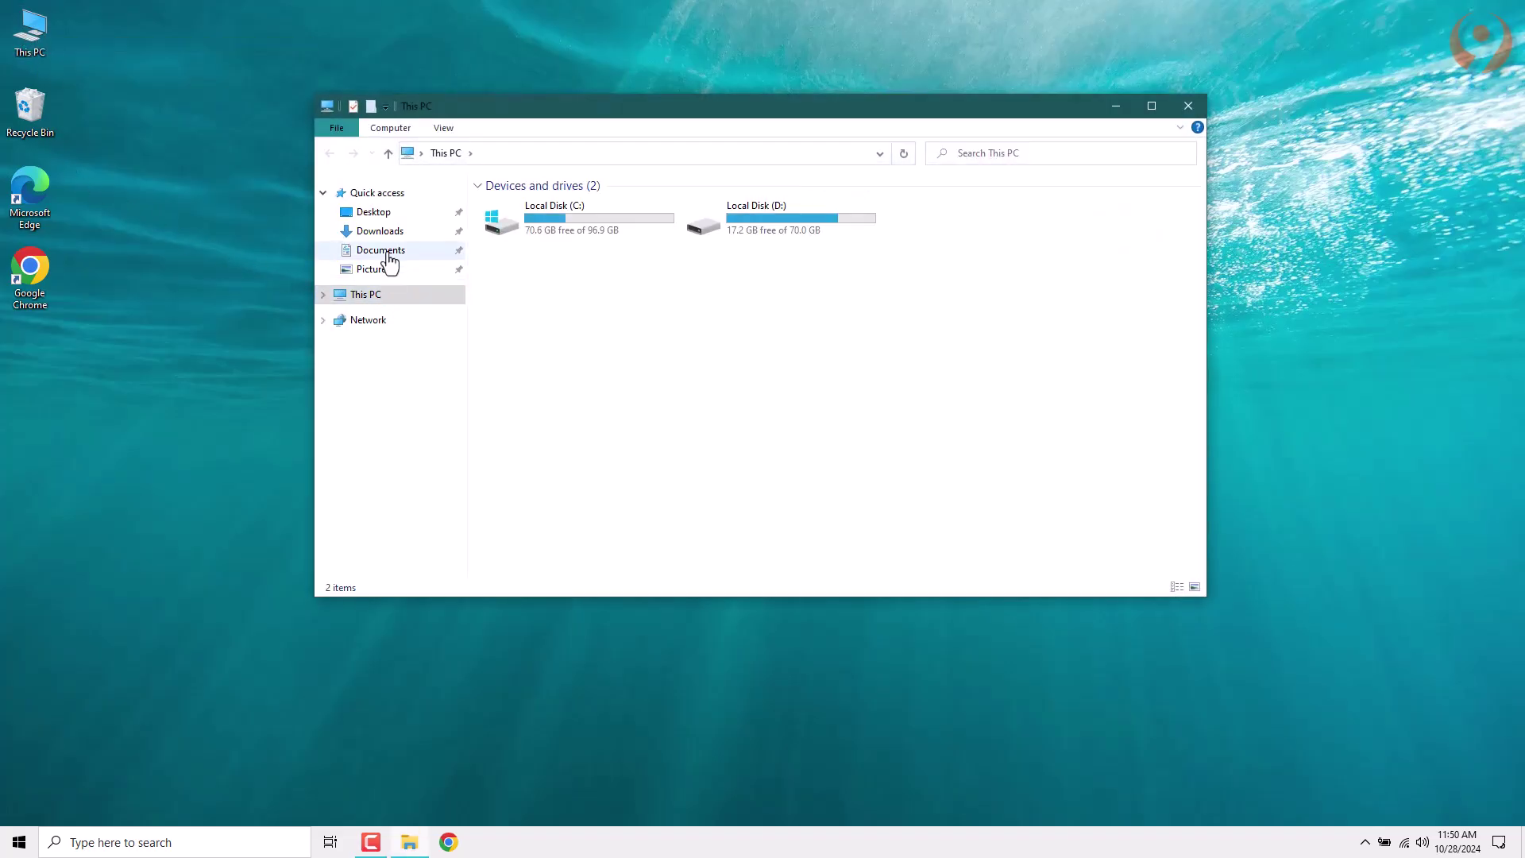
{"action": "left_click", "coordinate": [368, 236]}
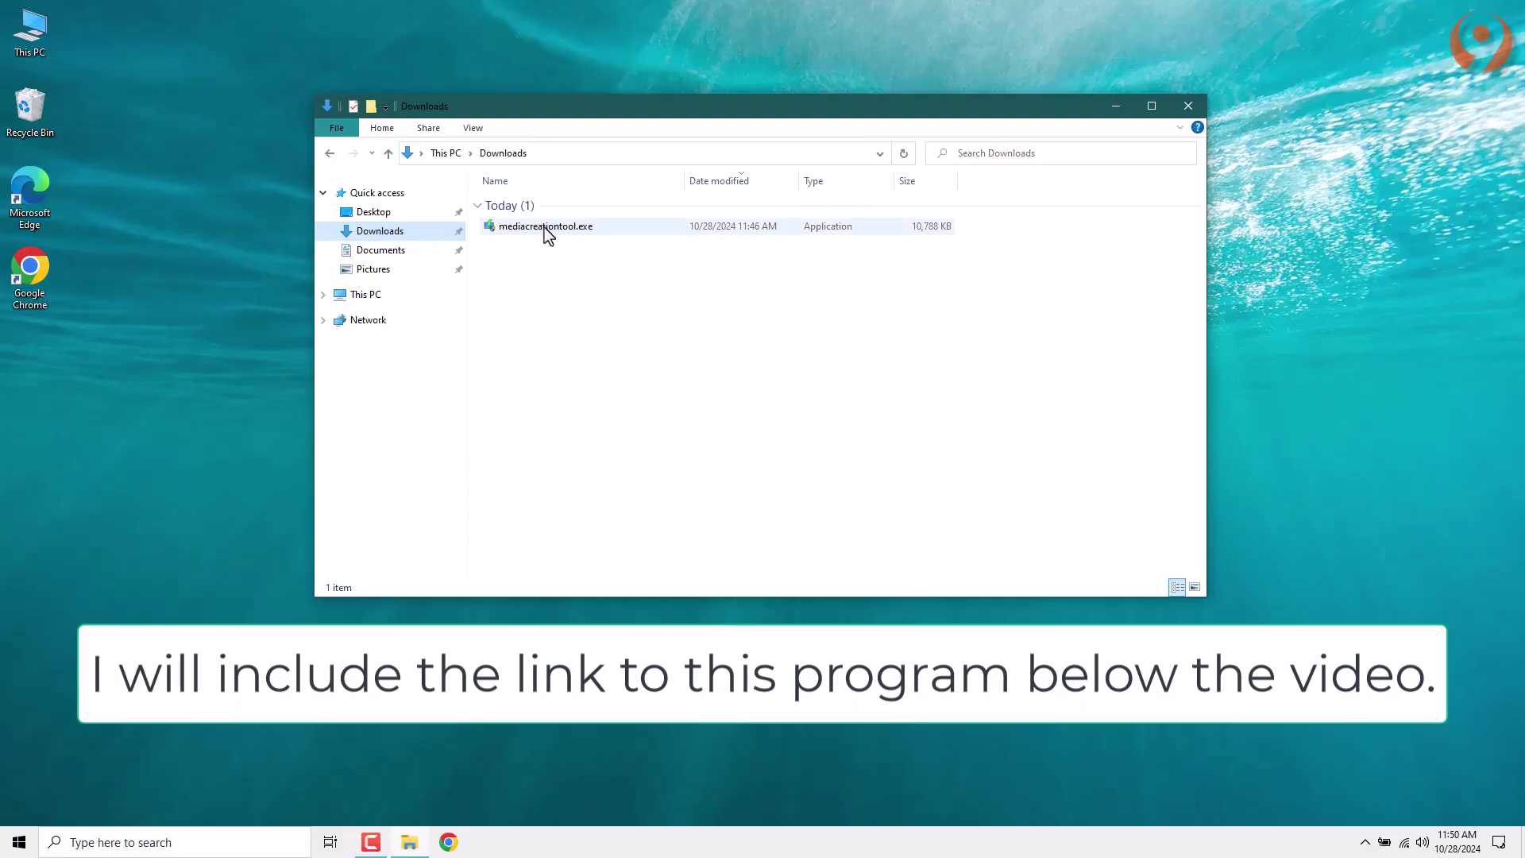
{"action": "mouse_move", "coordinate": [594, 227]}
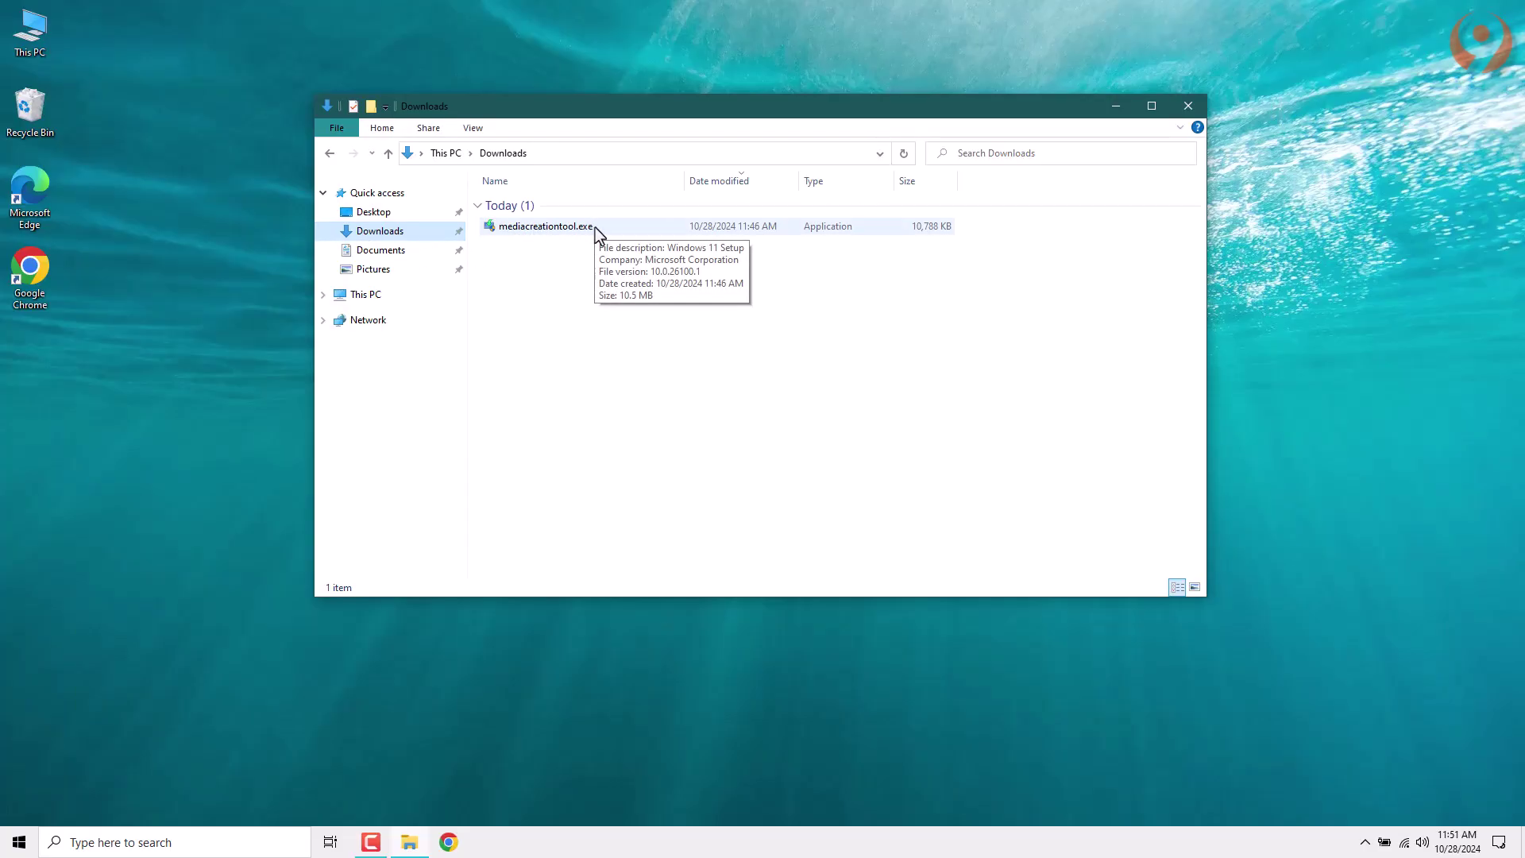
Launch mediacreationtool.exe, close the Downloads window, and accept the license terms
{"action": "double_click", "coordinate": [602, 229]}
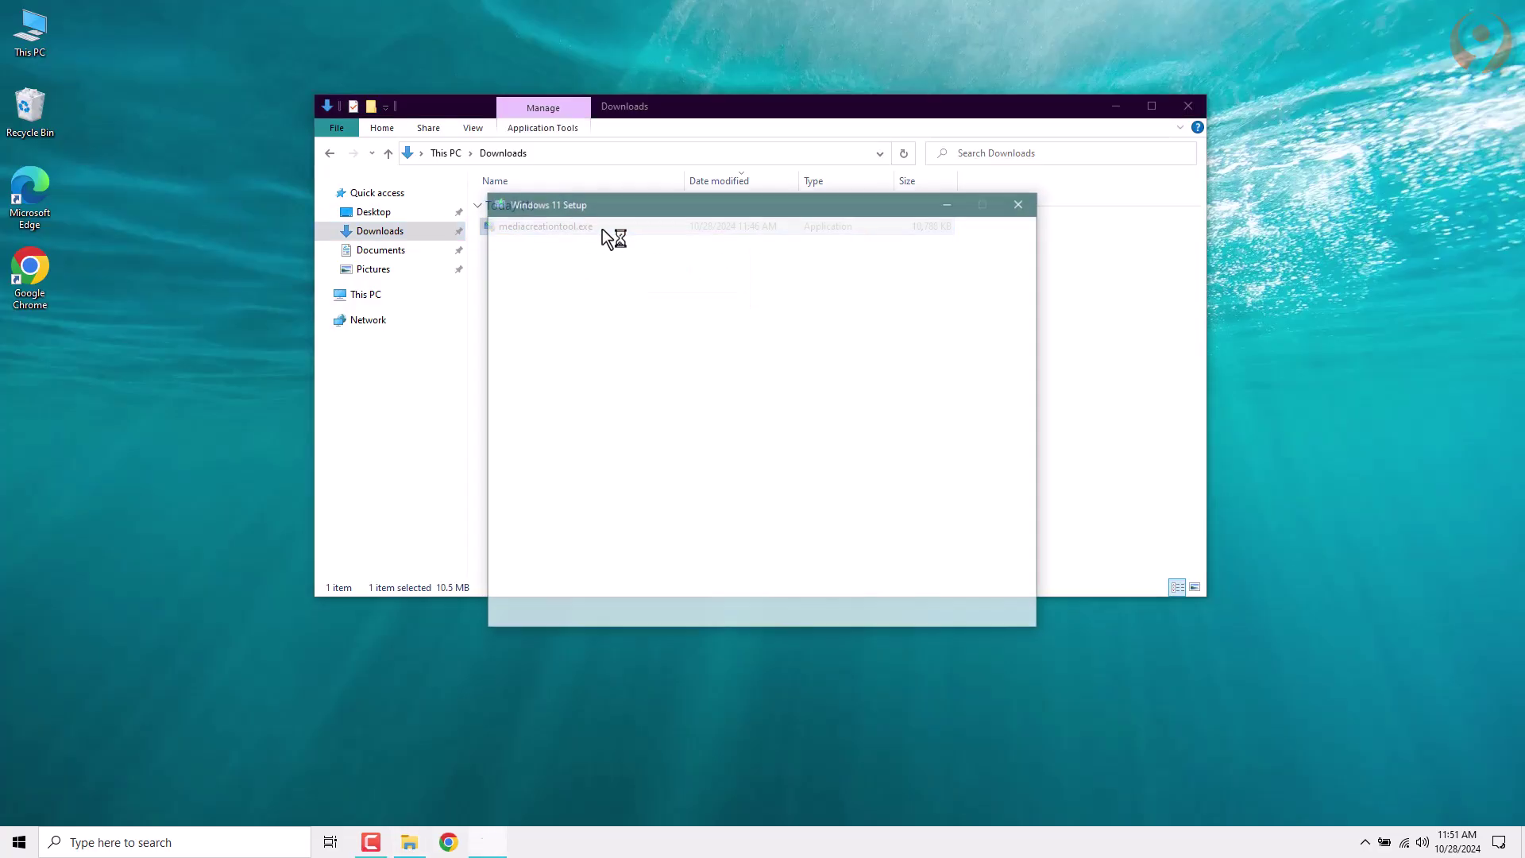
{"action": "left_click", "coordinate": [1178, 109]}
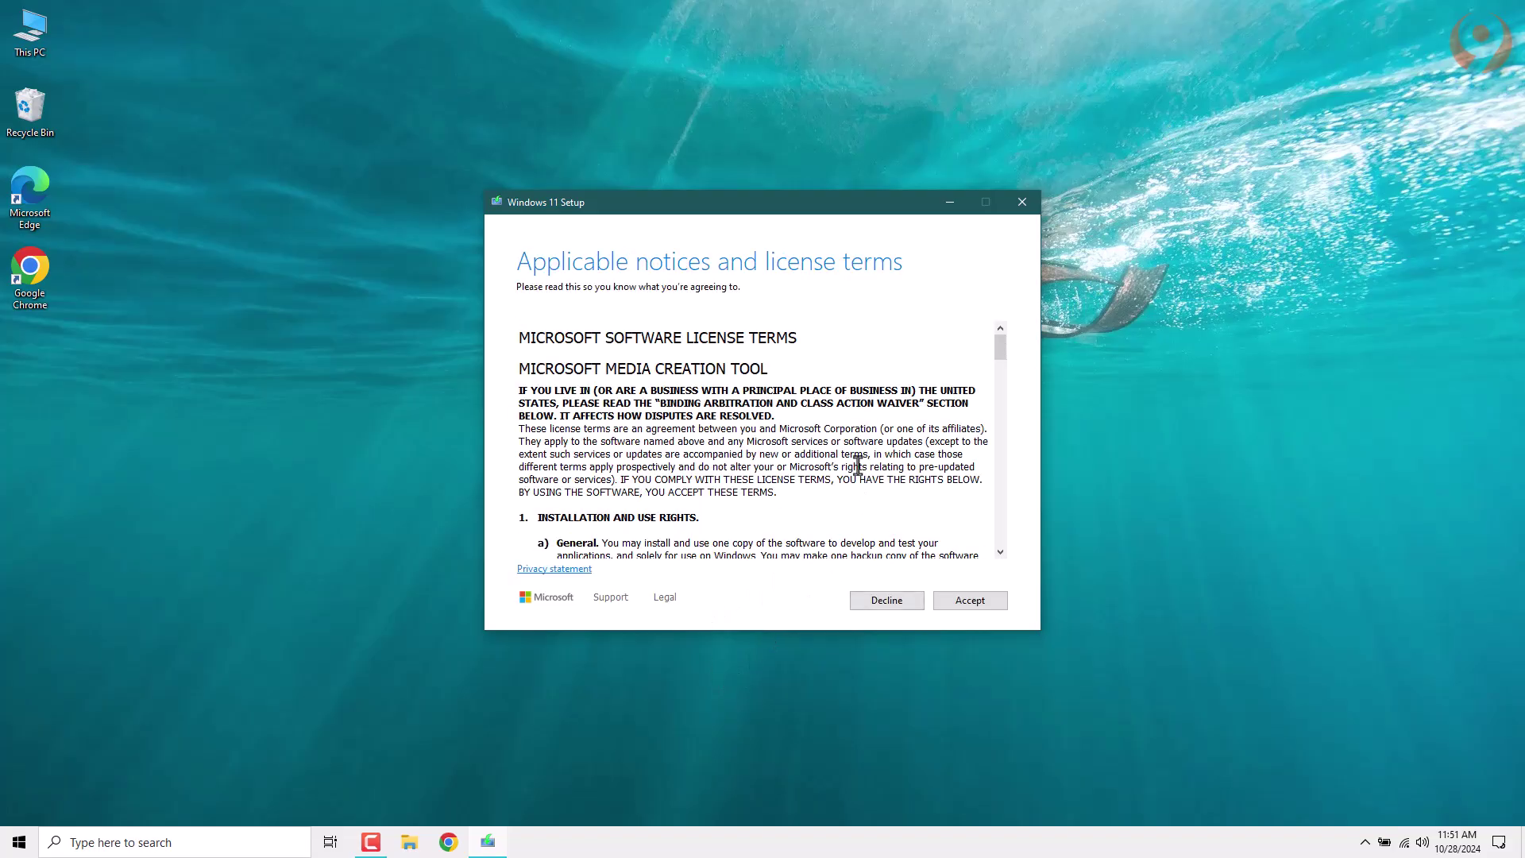
{"action": "left_click_drag", "start_coordinate": [1001, 348], "coordinate": [1014, 562]}
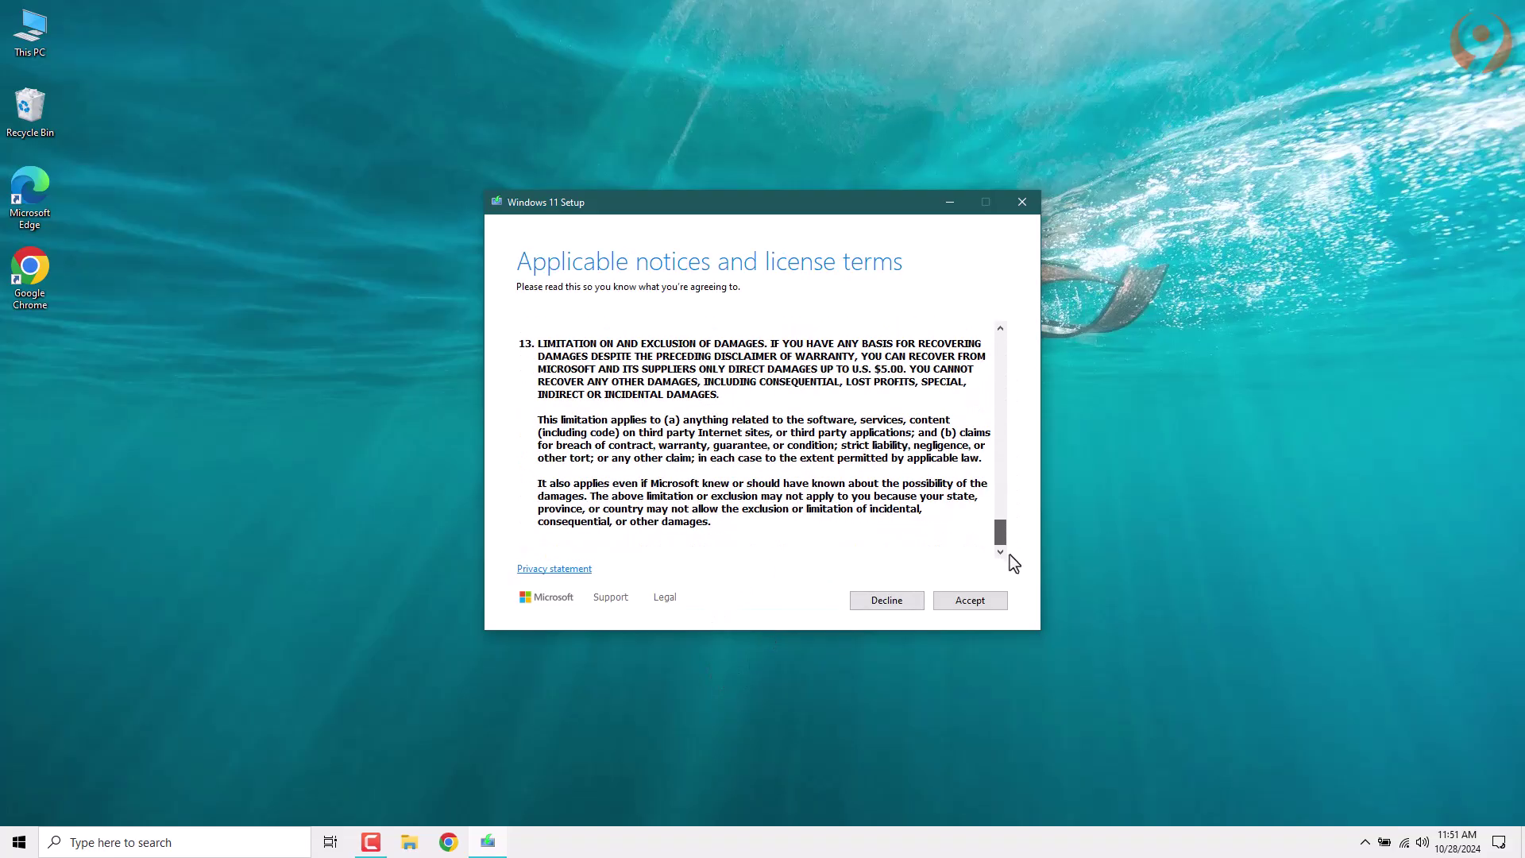
{"action": "left_click", "coordinate": [971, 605]}
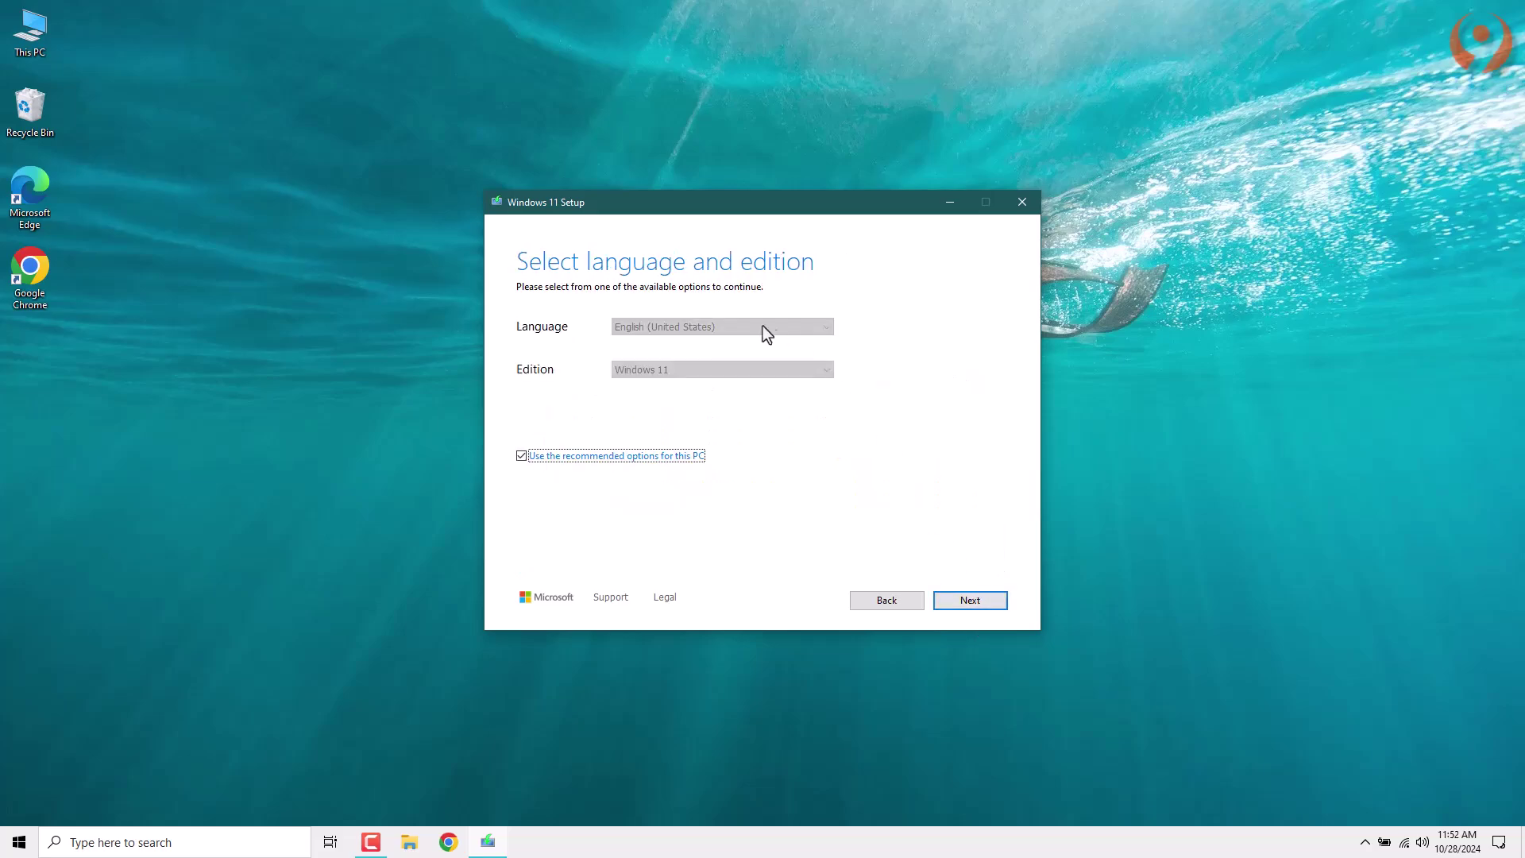
Keep English (United States) and Windows 11 with the recommended options for this PC
{"action": "left_click", "coordinate": [518, 459]}
{"action": "left_click", "coordinate": [683, 328]}
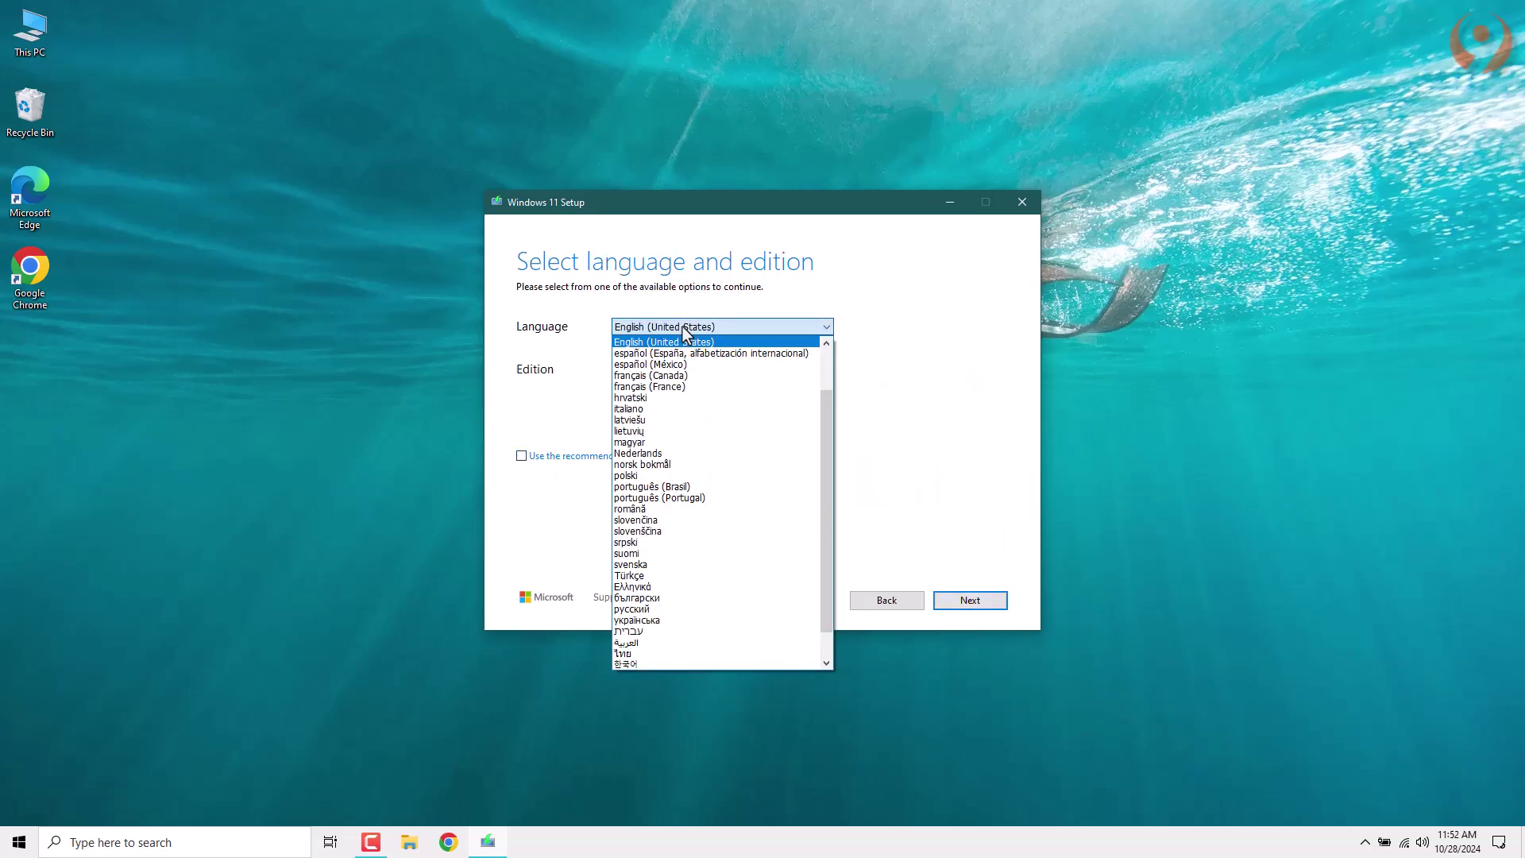
{"action": "left_click", "coordinate": [680, 341]}
{"action": "left_click", "coordinate": [677, 370]}
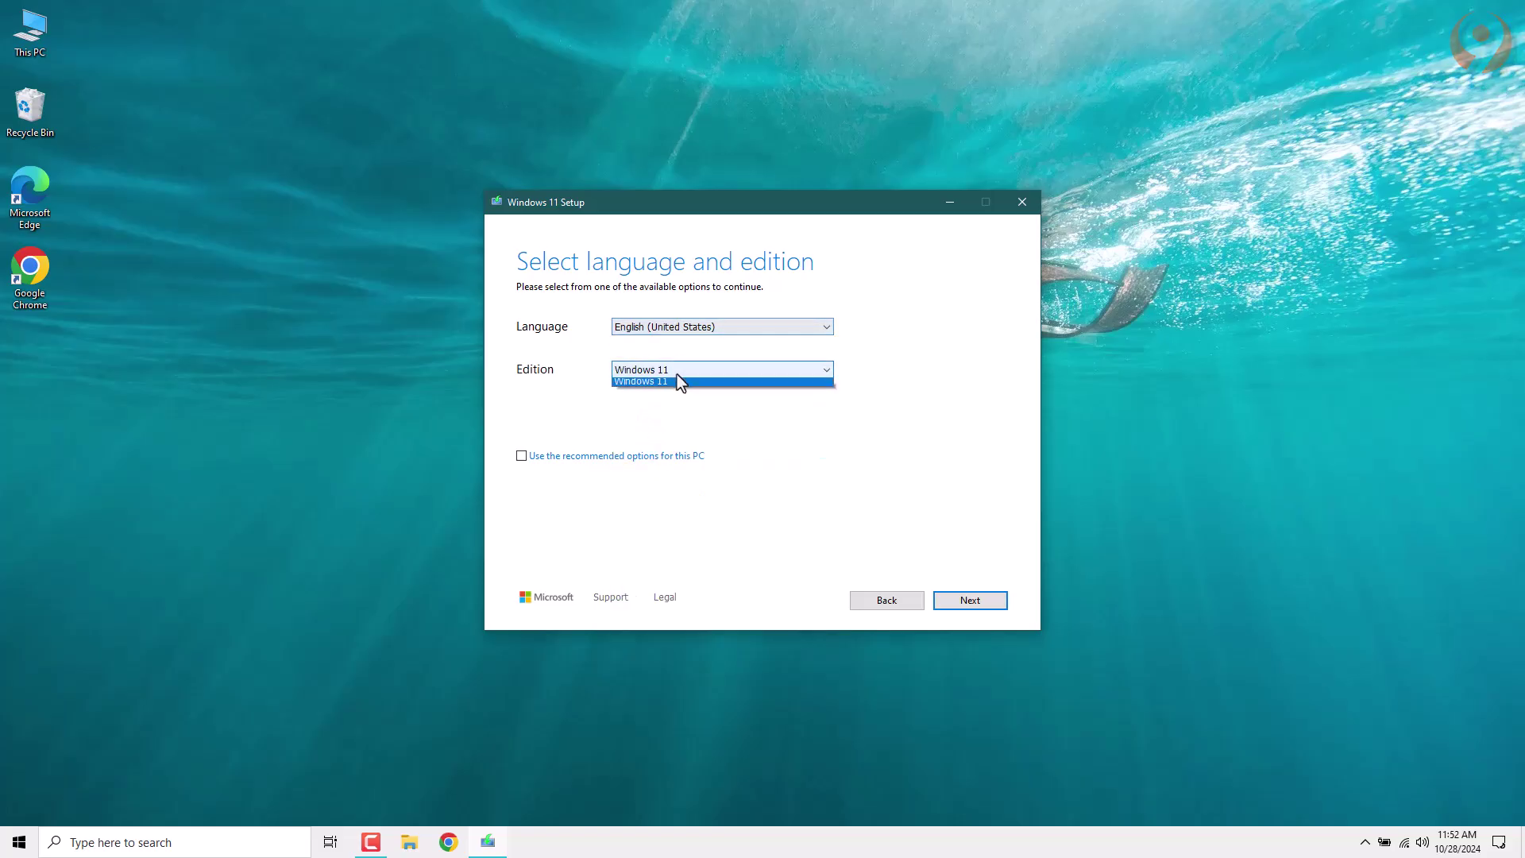
{"action": "left_click", "coordinate": [677, 374]}
{"action": "left_click", "coordinate": [521, 455]}
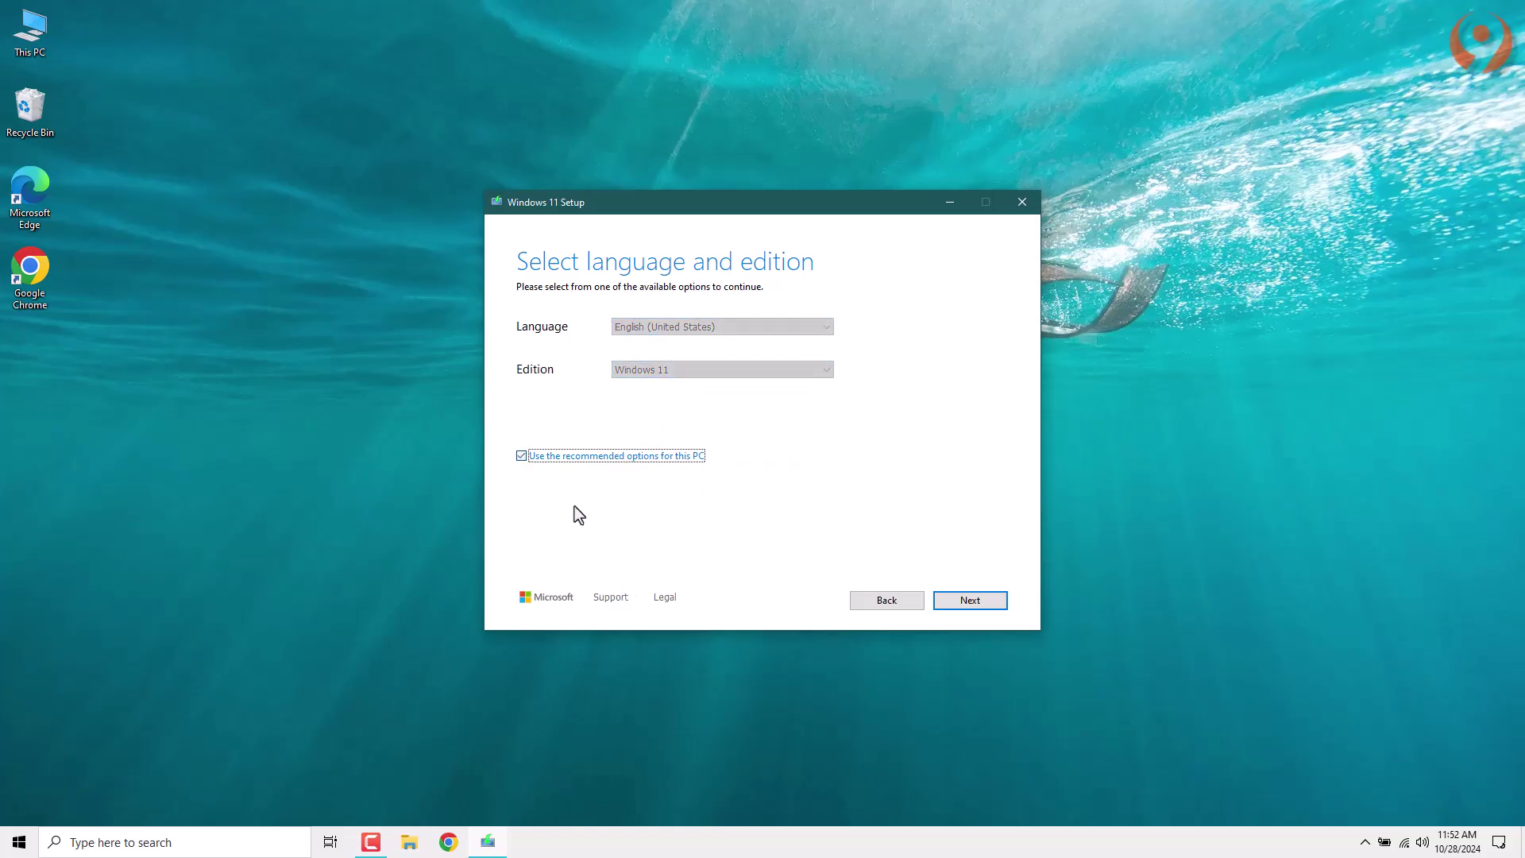
{"action": "left_click", "coordinate": [979, 601]}
Choose ISO file as the media and bring up the save location dialog
{"action": "left_click", "coordinate": [523, 367]}
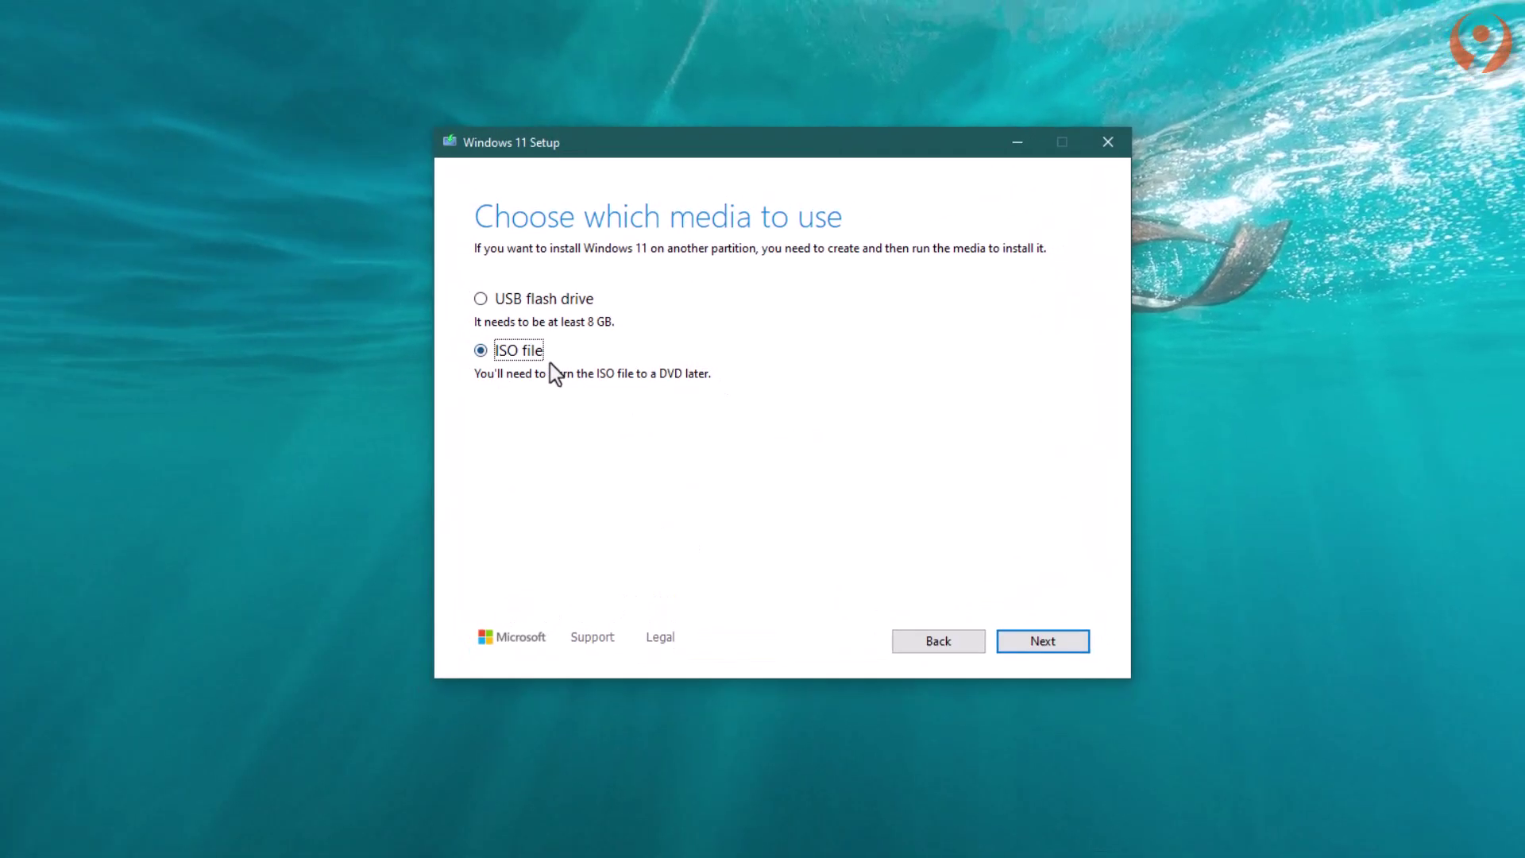
{"action": "left_click", "coordinate": [977, 603]}
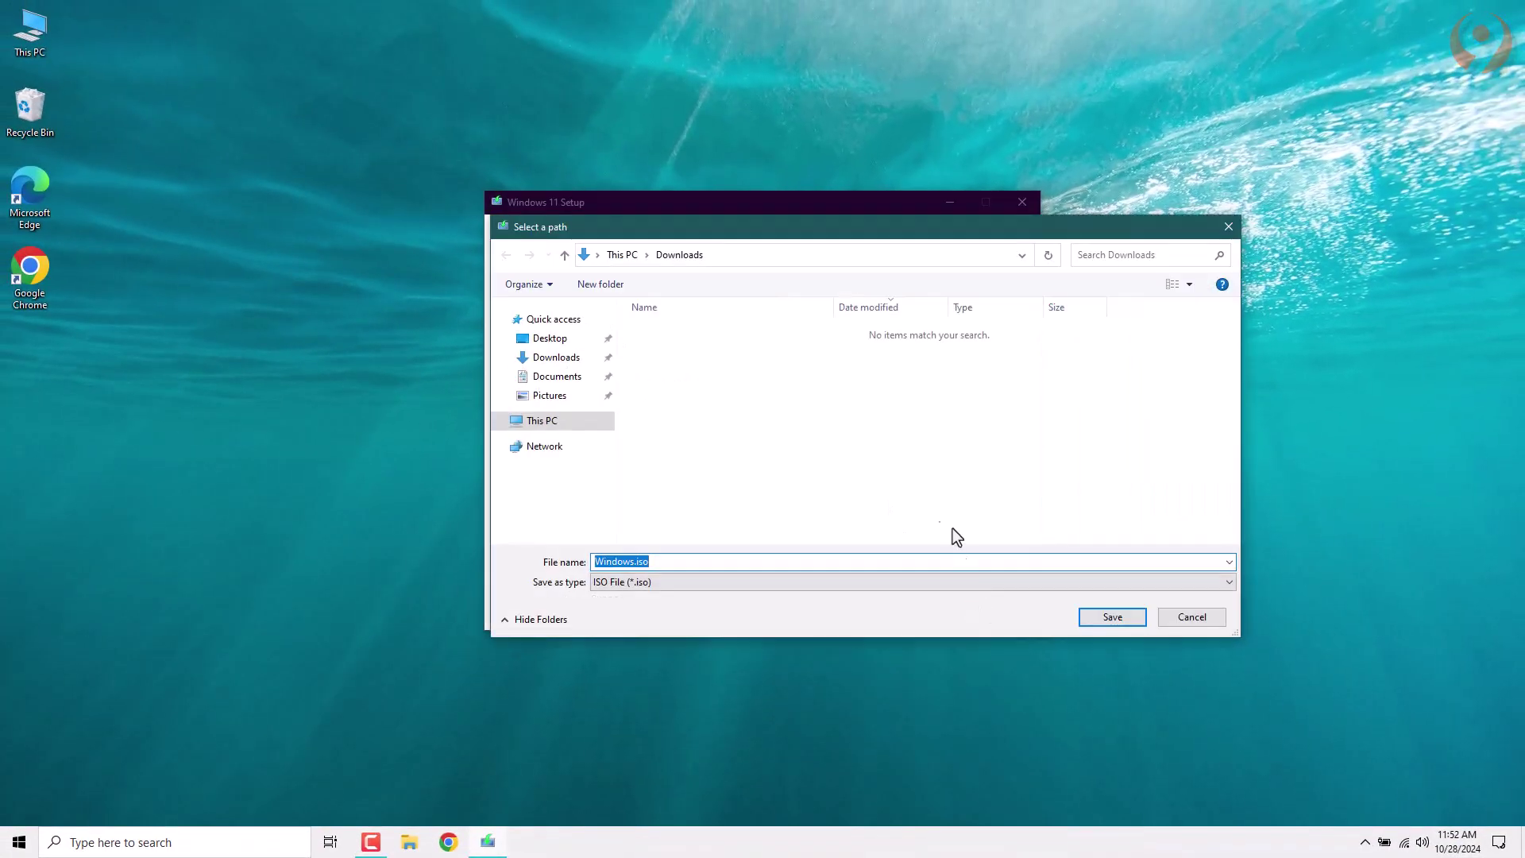
{"action": "left_click_drag", "start_coordinate": [731, 225], "coordinate": [684, 175]}
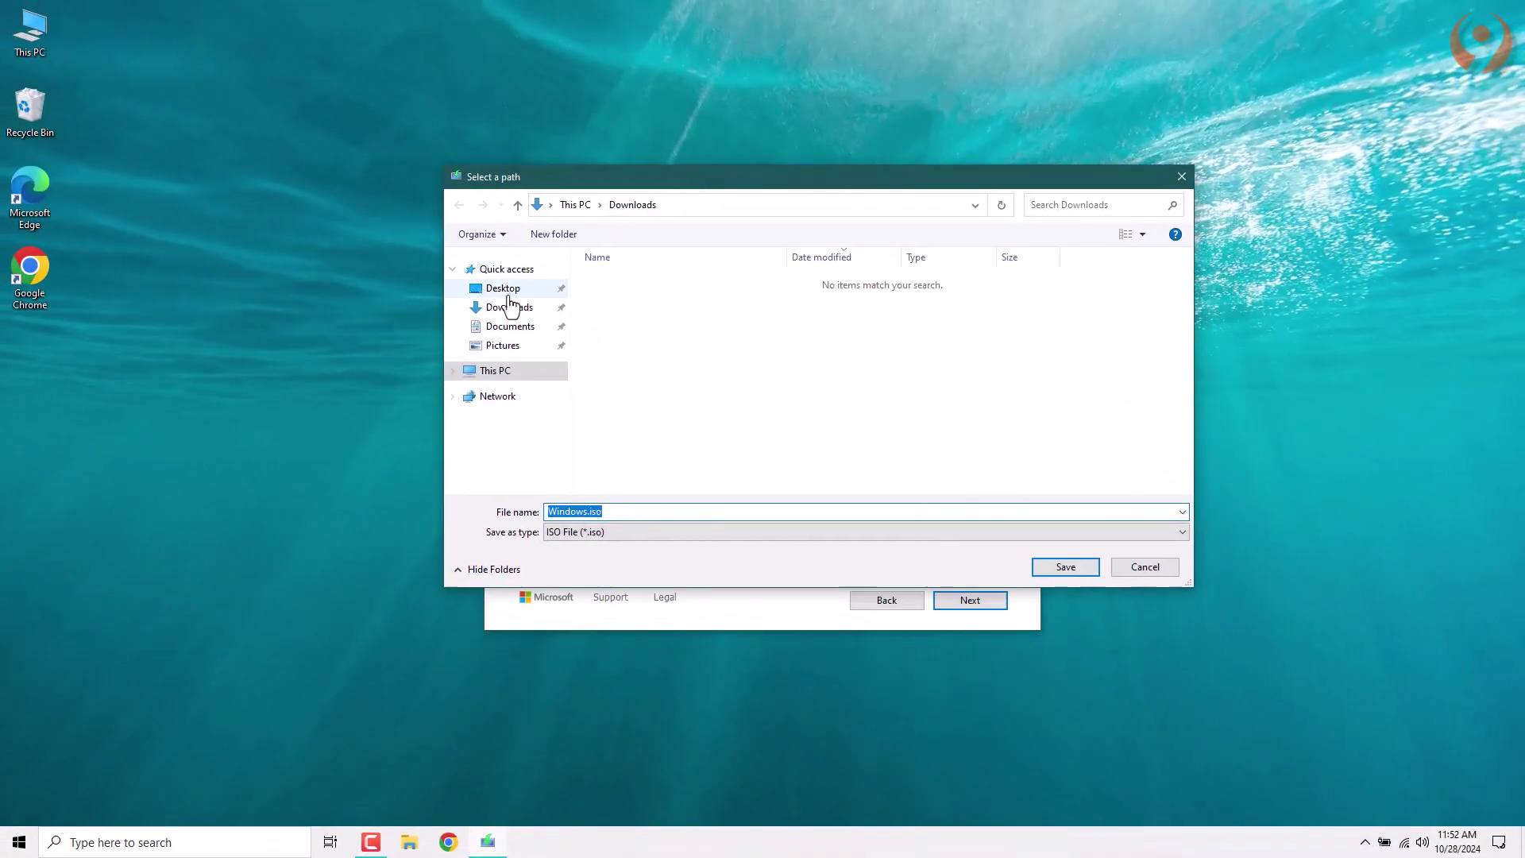
{"action": "left_click", "coordinate": [707, 382]}
Save Windows.iso to Downloads to start the download, then try to quit Setup
{"action": "left_click", "coordinate": [1065, 567]}
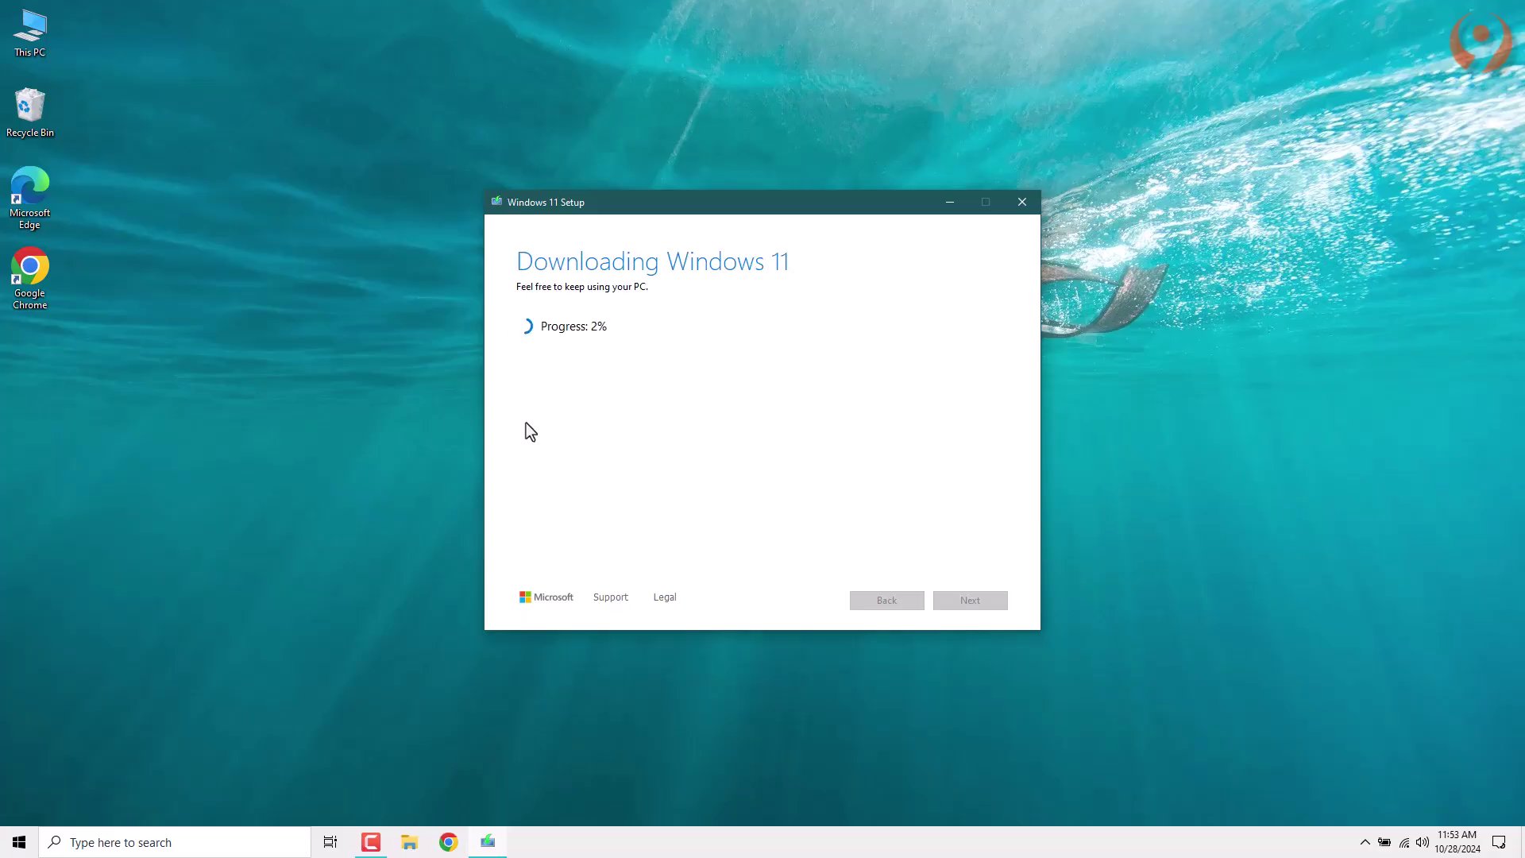
{"action": "left_click", "coordinate": [1023, 201]}
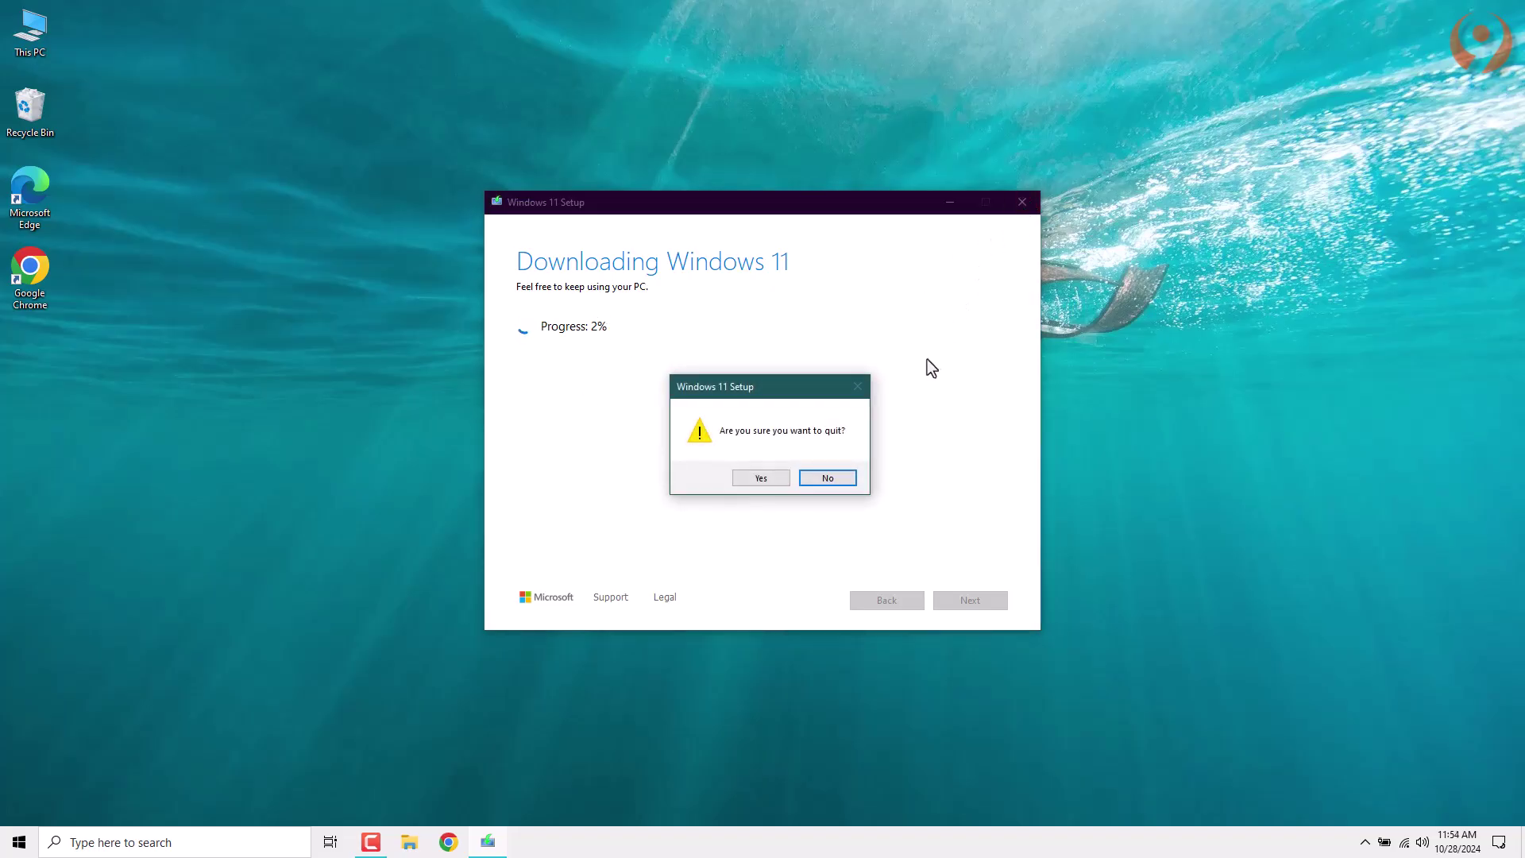
Quit Setup, then mount Win11_24H2_English_x64.iso from Downloads and view it as DVD Drive (E:)
{"action": "left_click", "coordinate": [760, 480]}
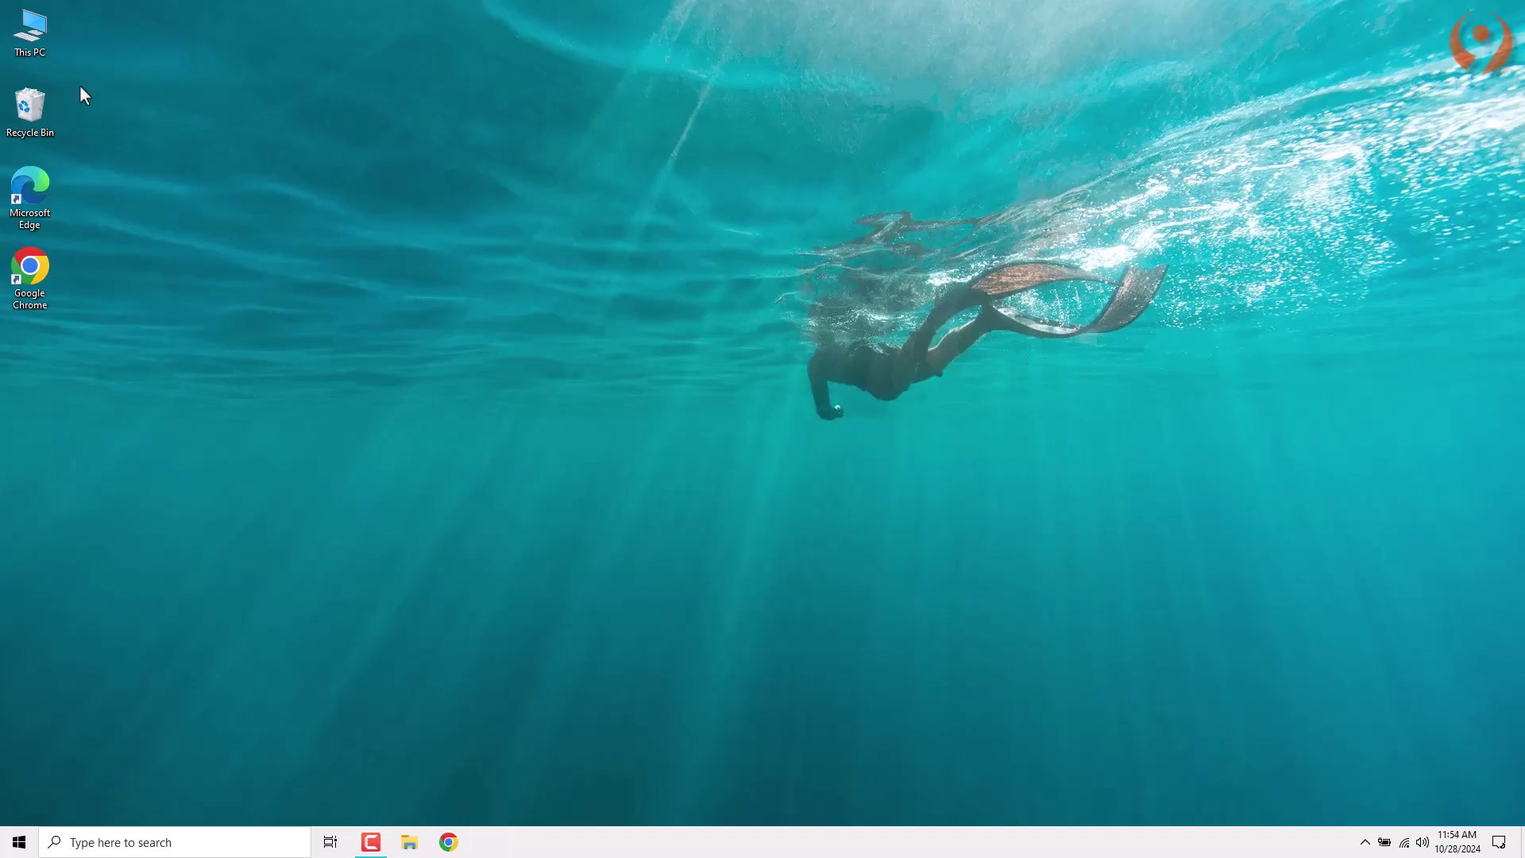
{"action": "double_click", "coordinate": [29, 32]}
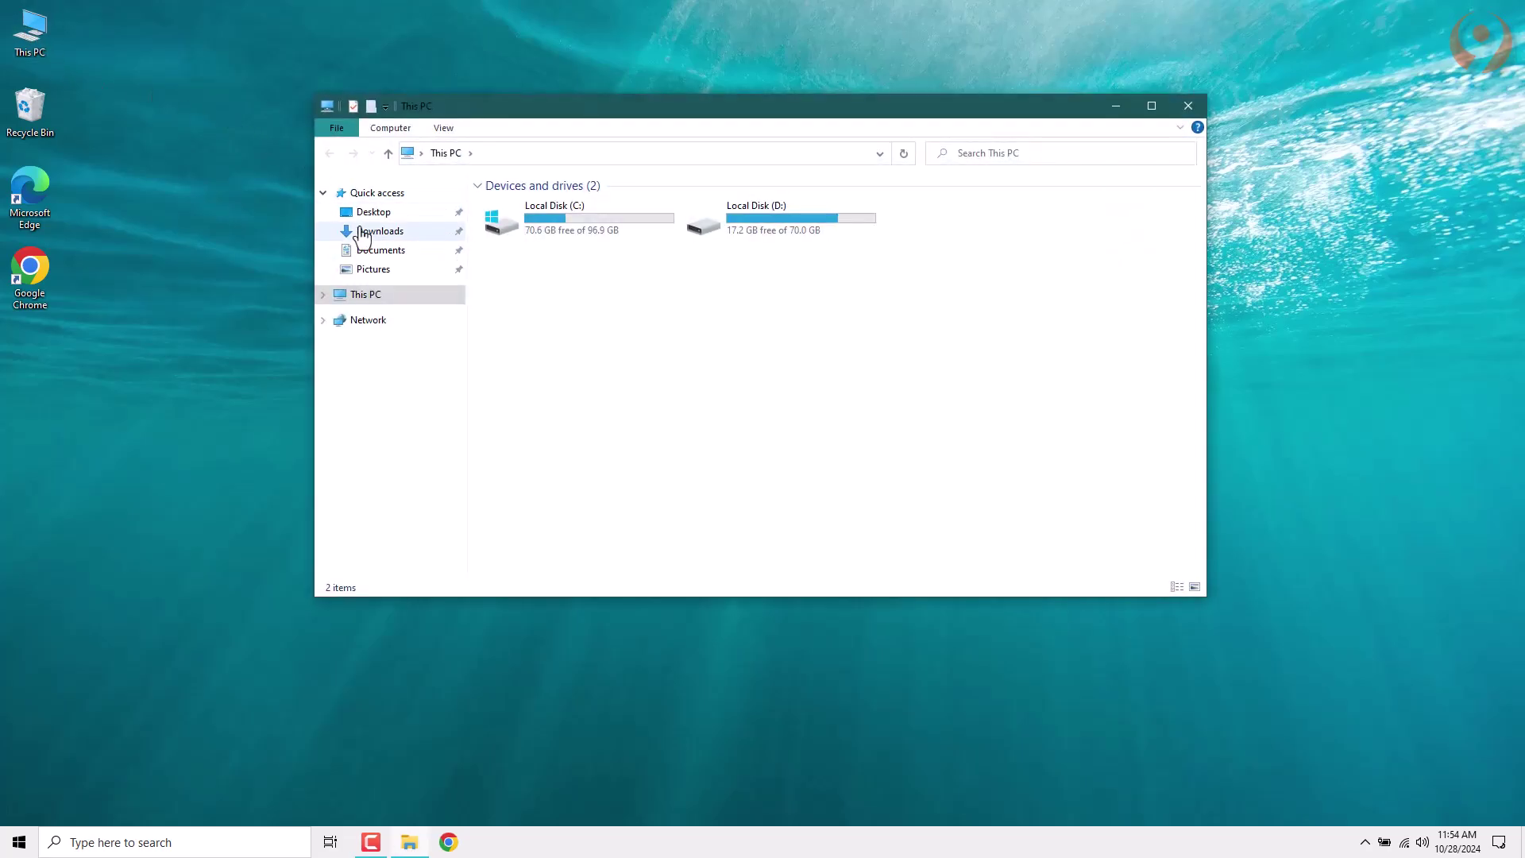
{"action": "left_click", "coordinate": [361, 212]}
{"action": "left_click", "coordinate": [377, 231]}
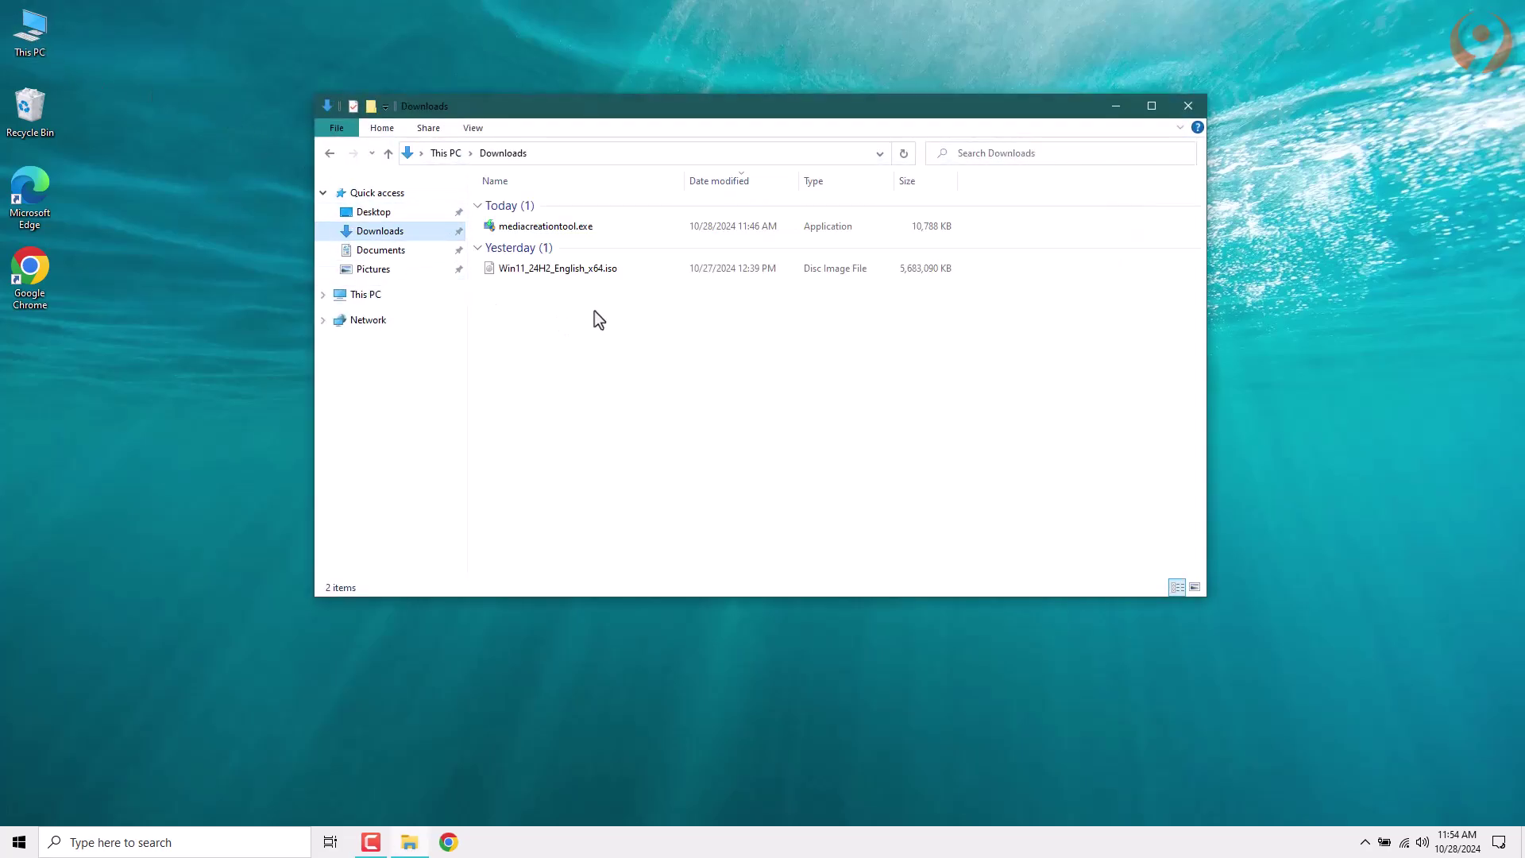
{"action": "right_click", "coordinate": [561, 271]}
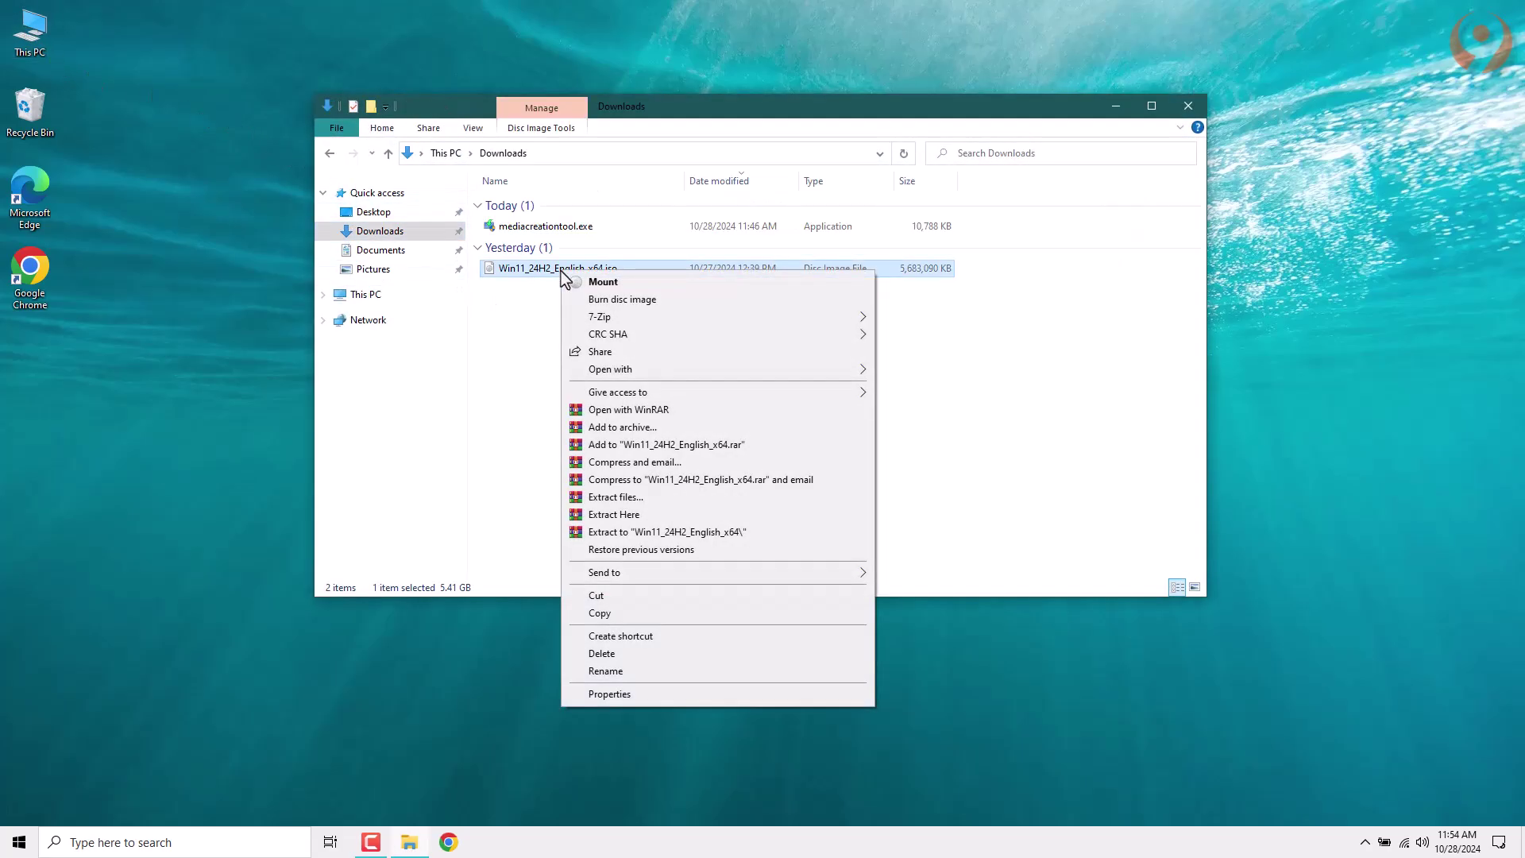
{"action": "left_click", "coordinate": [637, 285]}
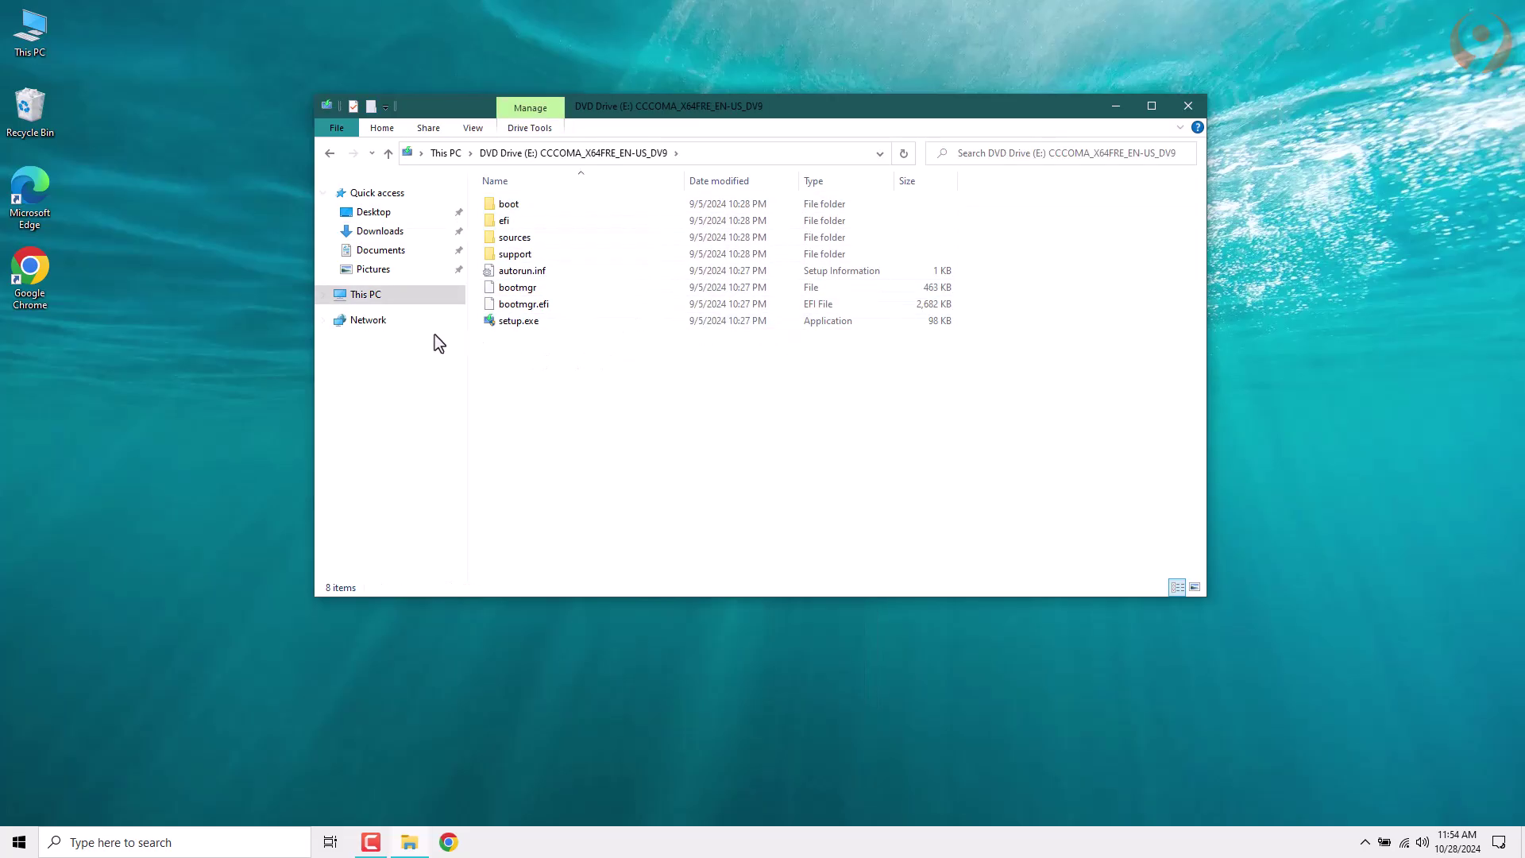
{"action": "left_click", "coordinate": [357, 302]}
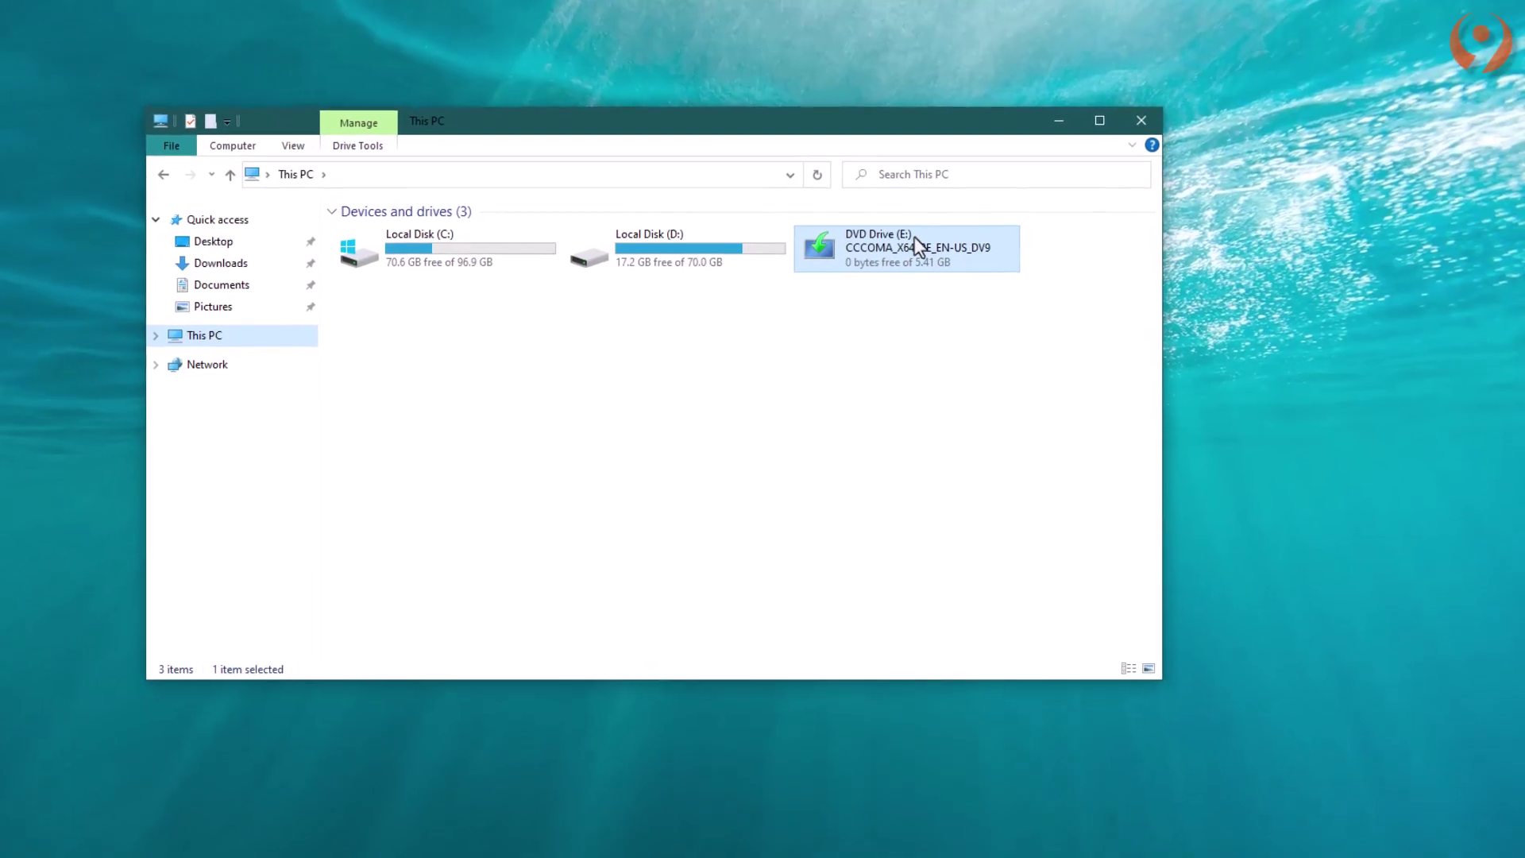
Close File Explorer and open Command Prompt as administrator
{"action": "left_click", "coordinate": [1141, 120]}
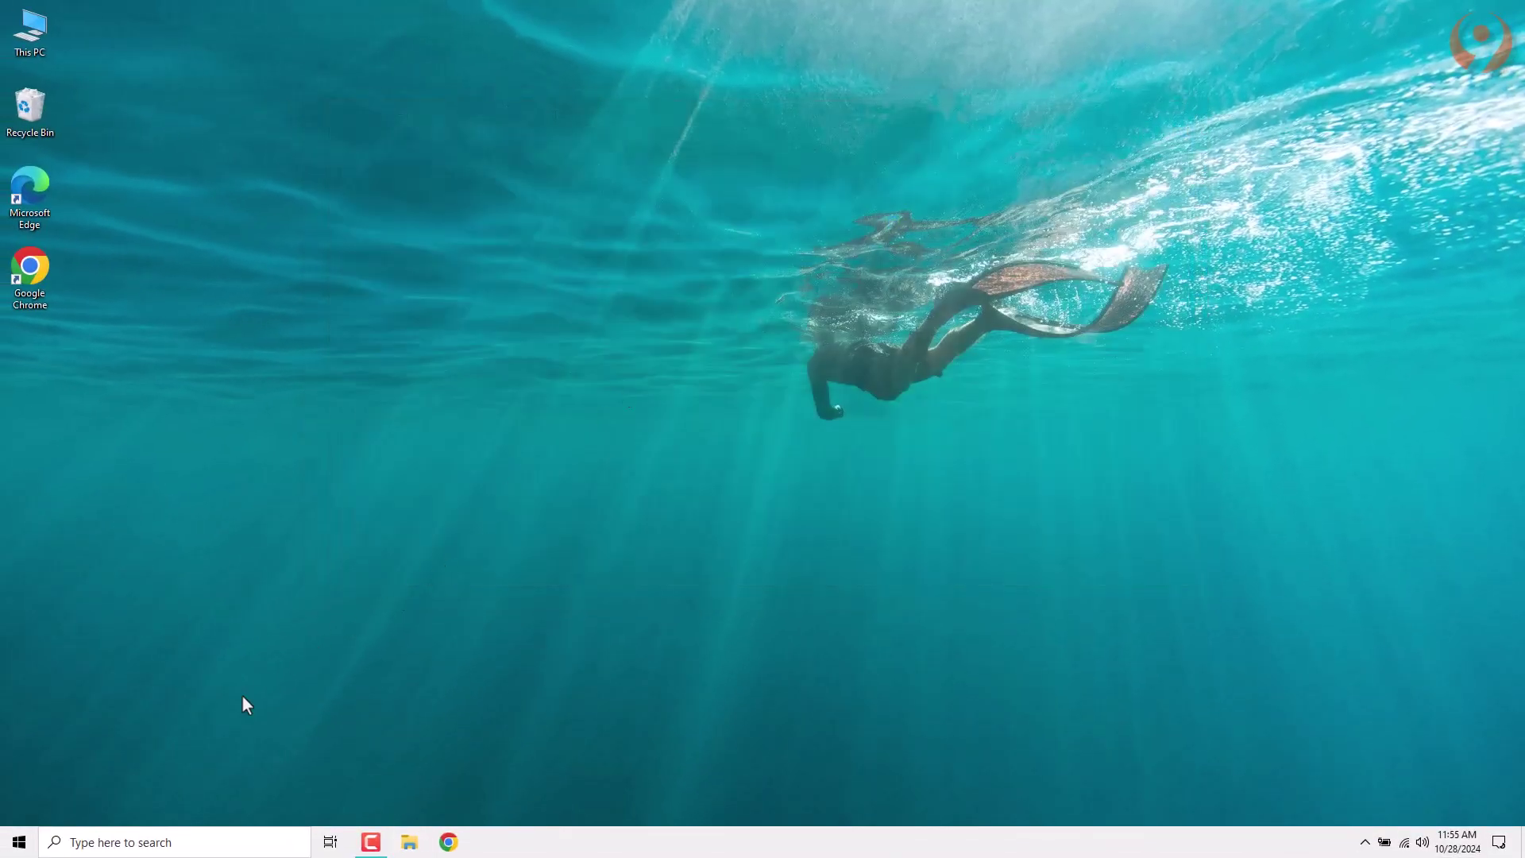
{"action": "left_click", "coordinate": [94, 842]}
{"action": "type", "text": "cmd"}
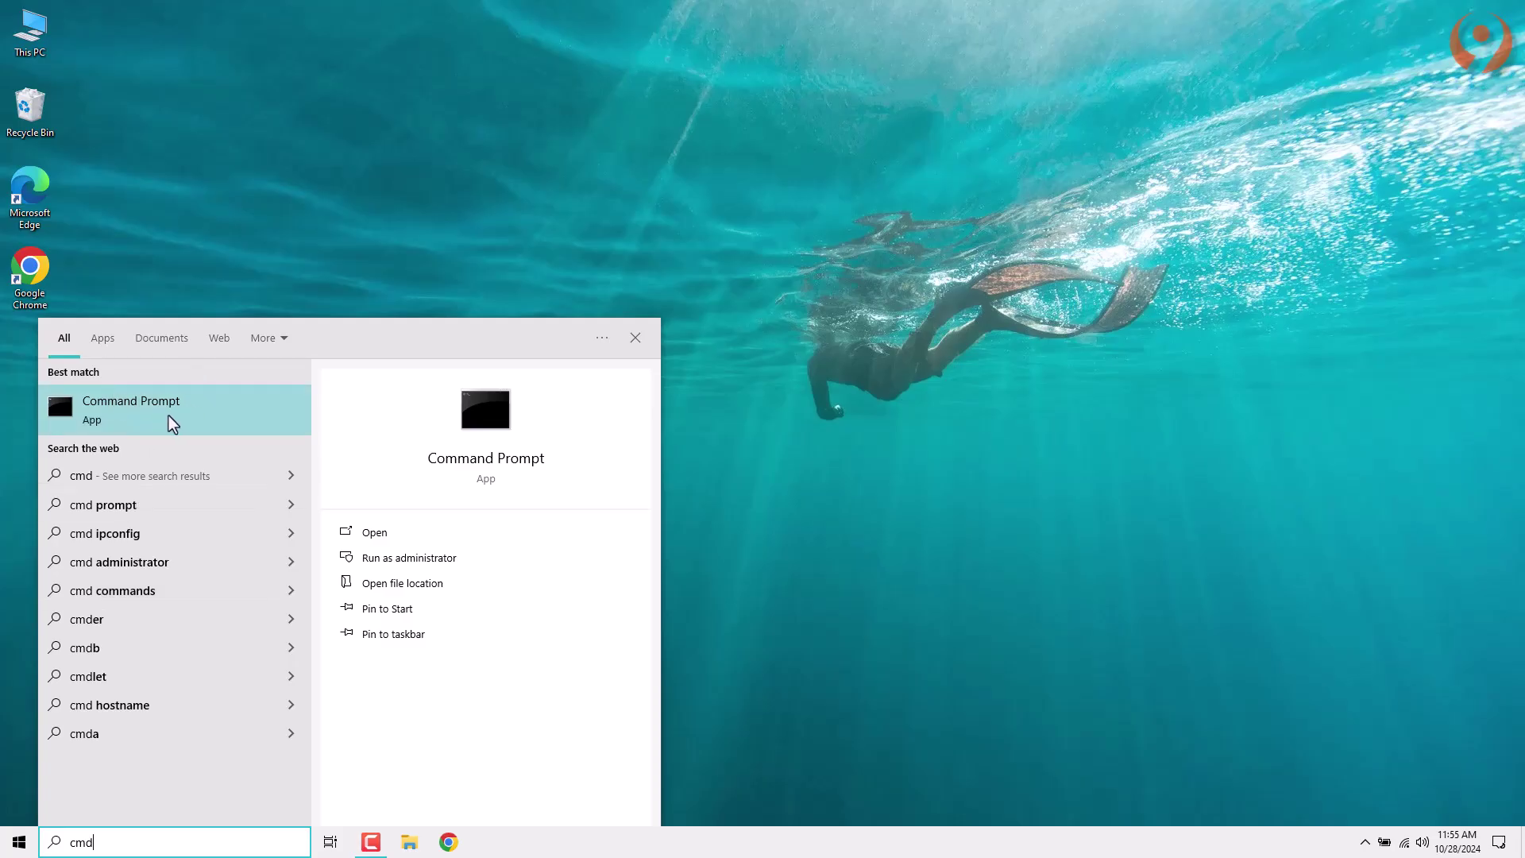
{"action": "left_click", "coordinate": [500, 566]}
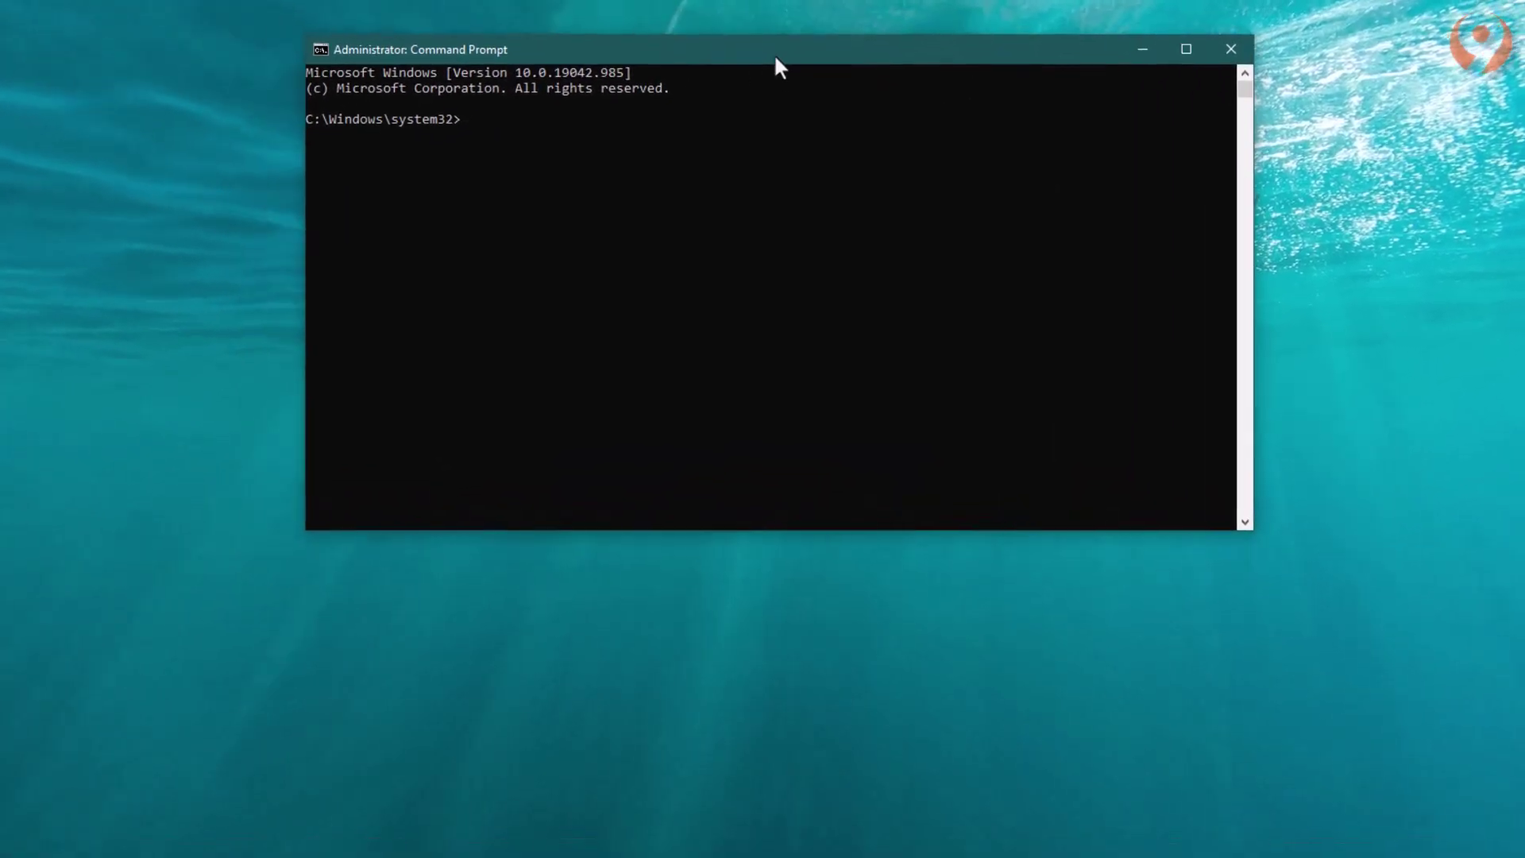
Switch to drive E:, list it with dir, and run setup.exe /product server
{"action": "type", "text": "e"}
{"action": "left_click", "coordinate": [776, 179]}
{"action": "type", "text": ":"}
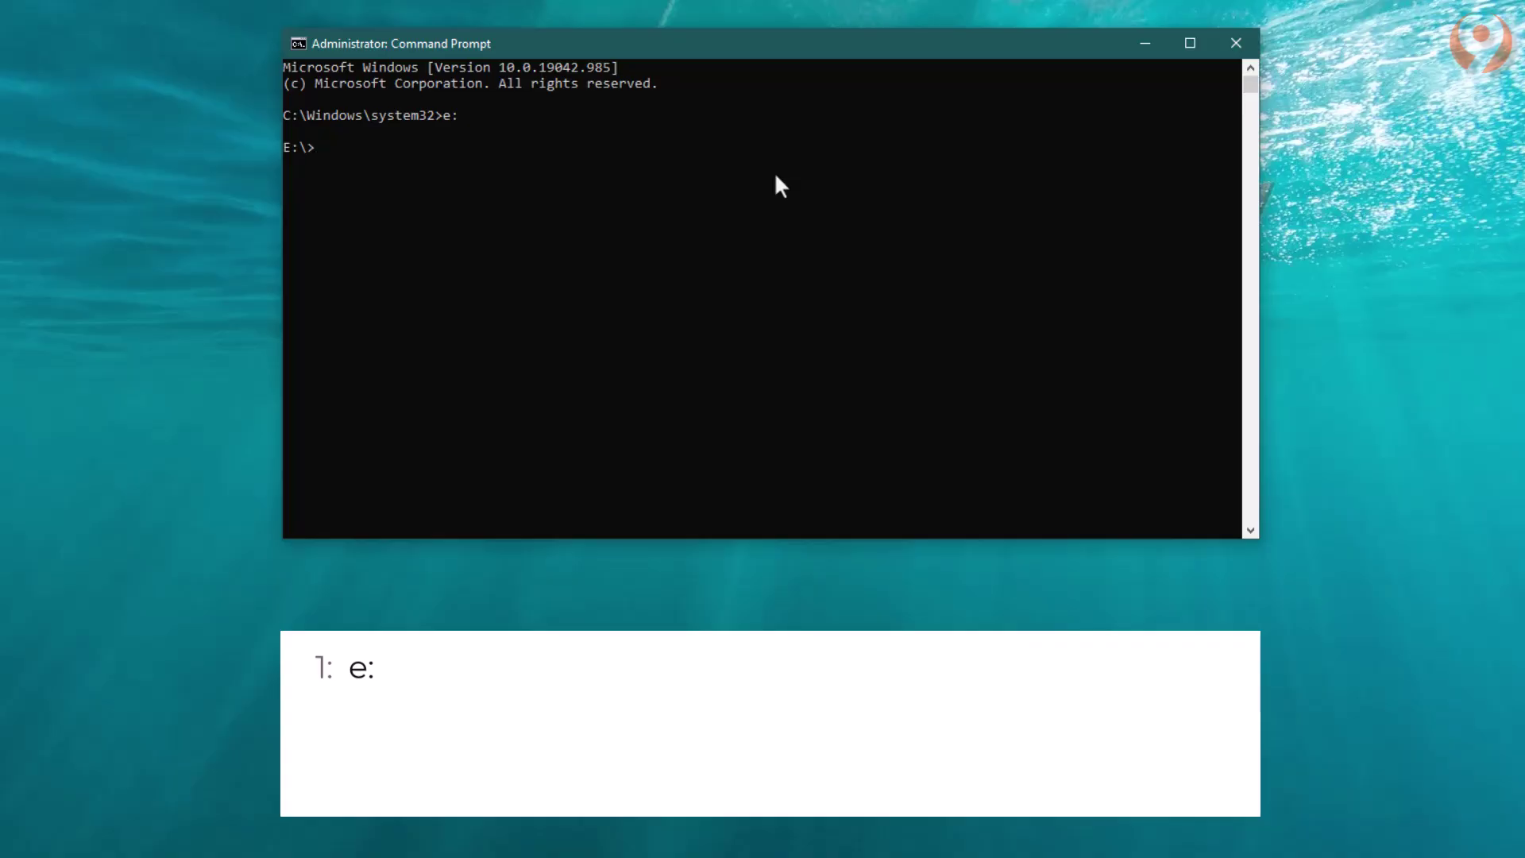
{"action": "type", "text": "dir"}
{"action": "key", "text": "Return"}
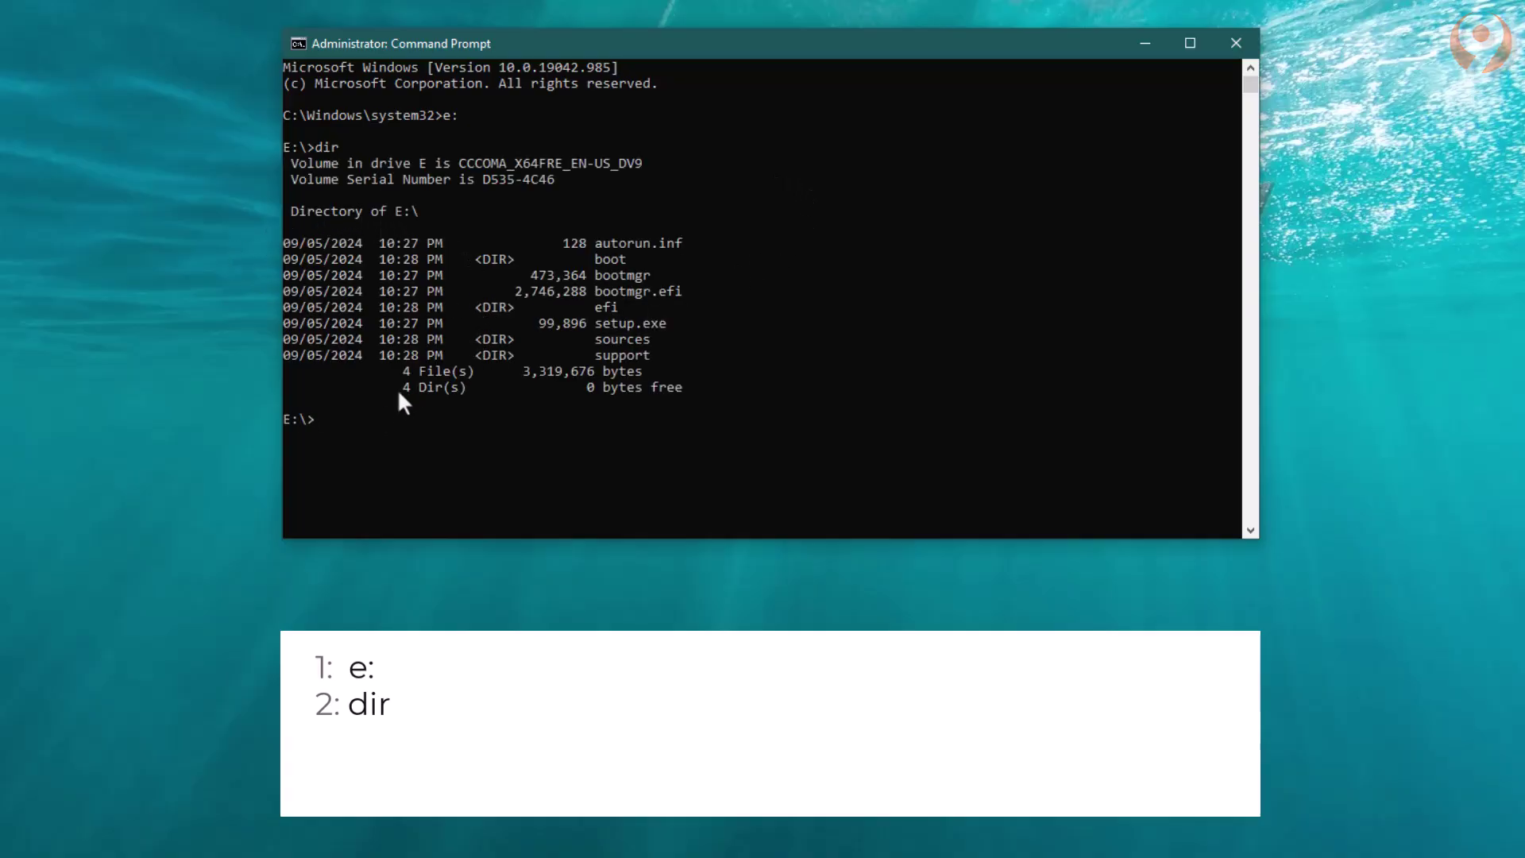
{"action": "left_click", "coordinate": [367, 429]}
{"action": "key", "text": "Escape"}
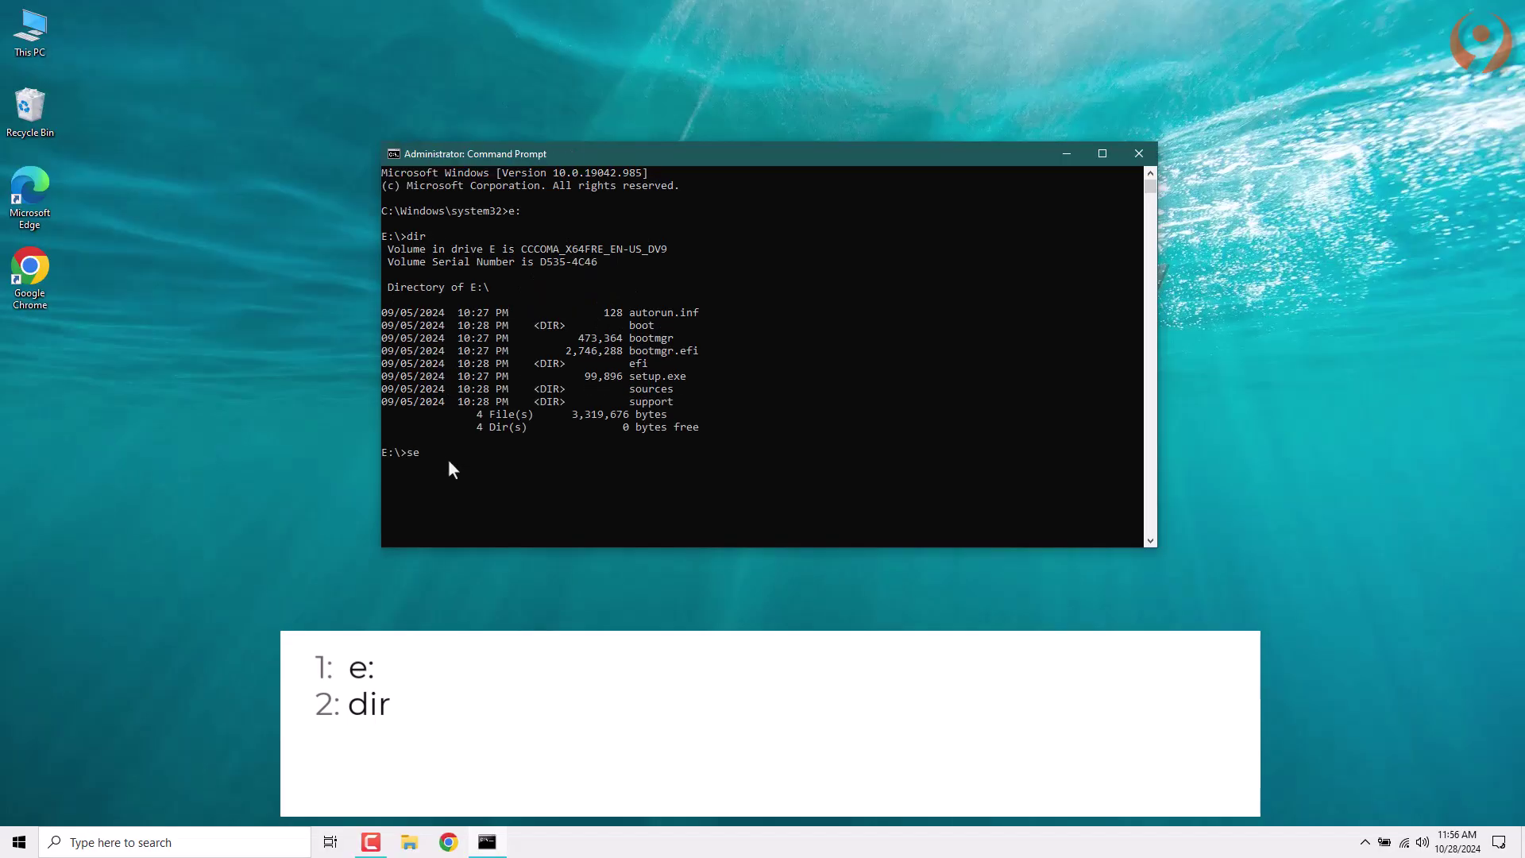
{"action": "type", "text": "setup.exe "}
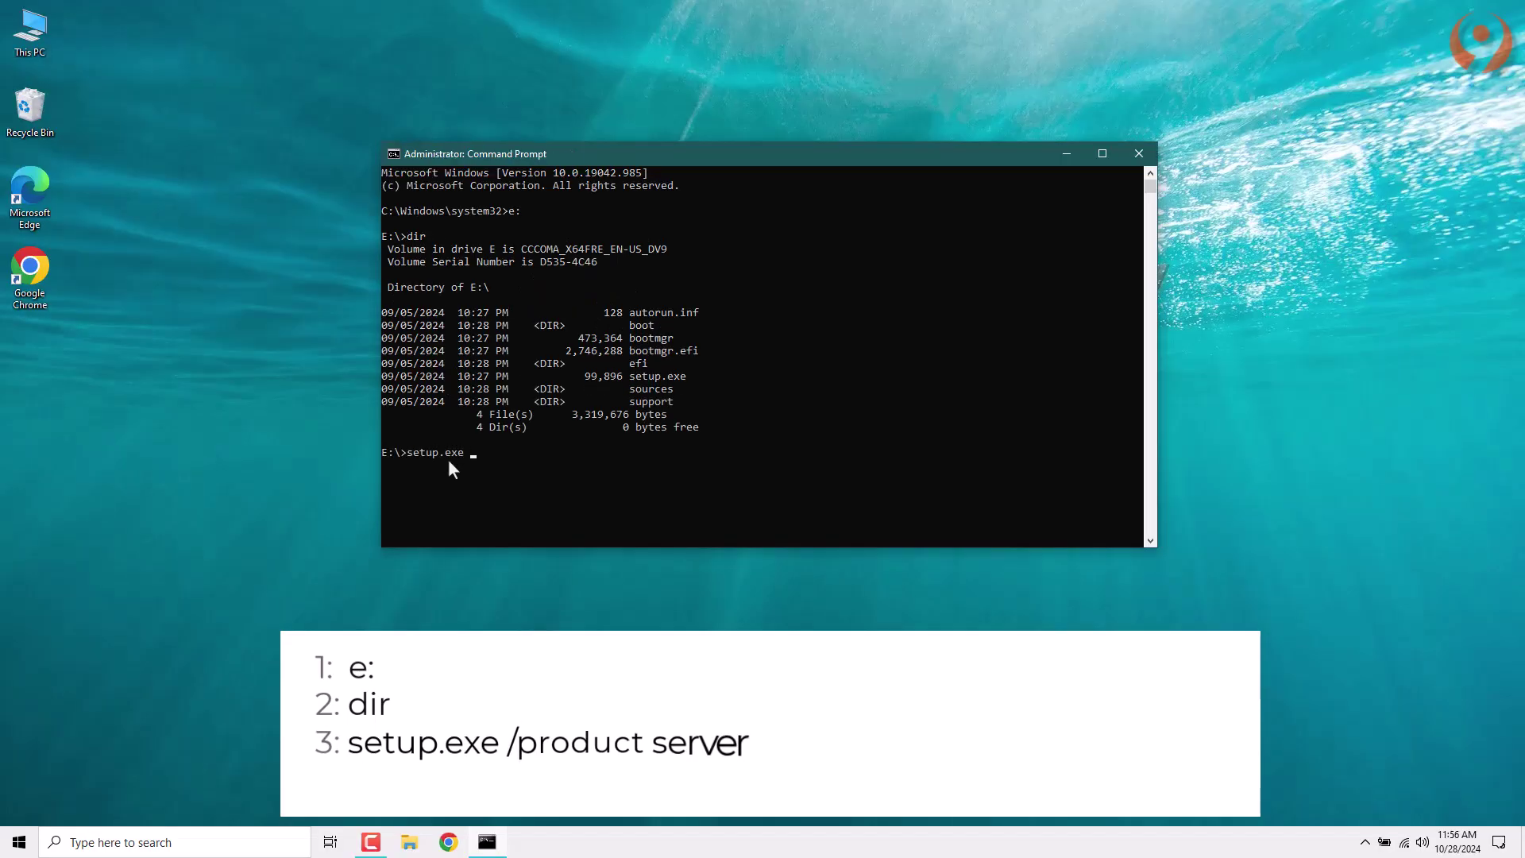
{"action": "type", "text": "/product server"}
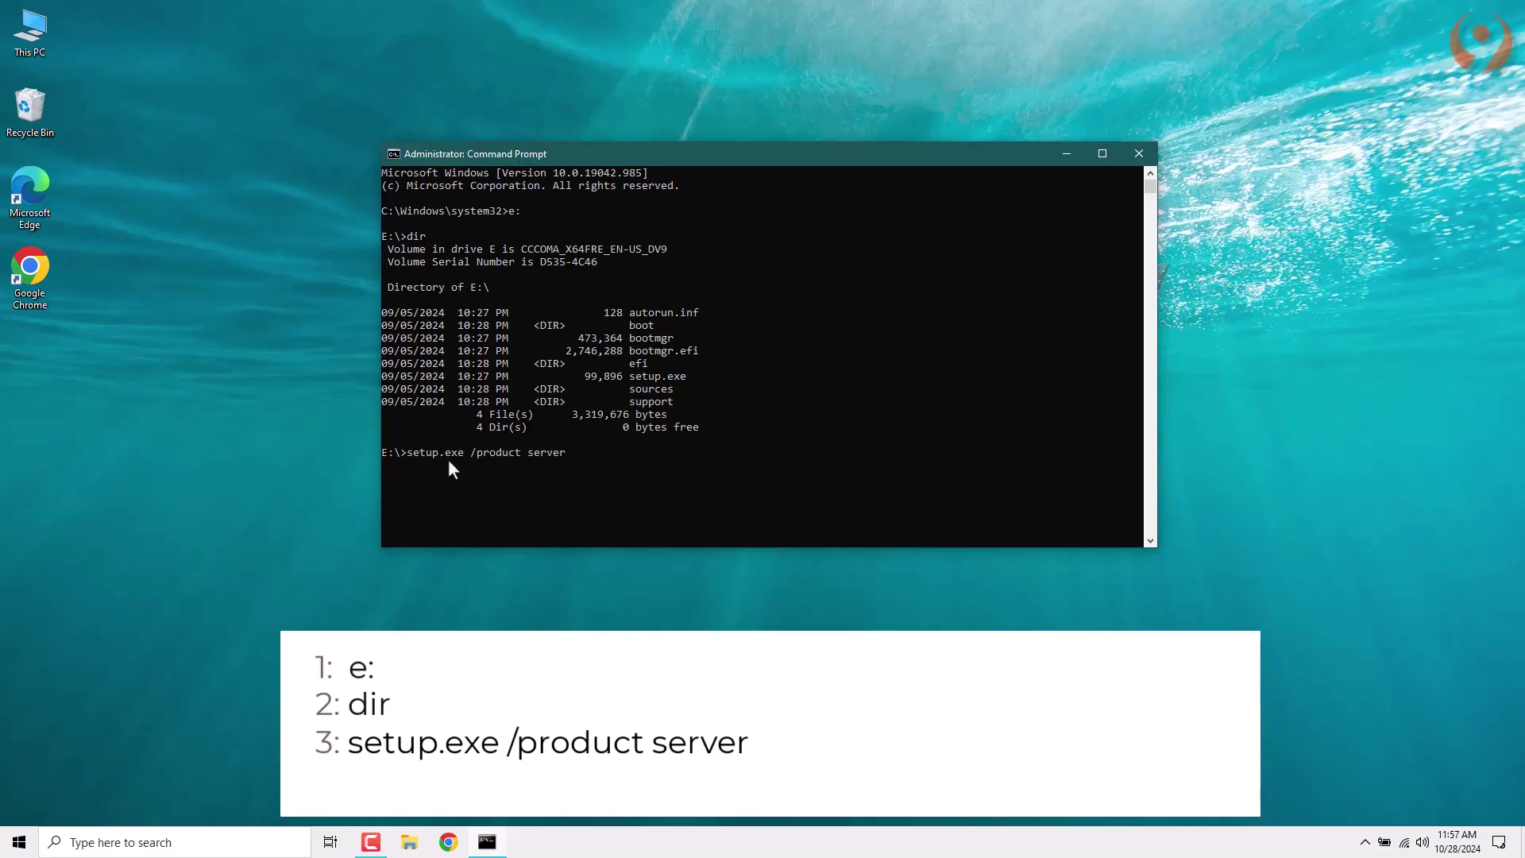
{"action": "key", "text": "Return"}
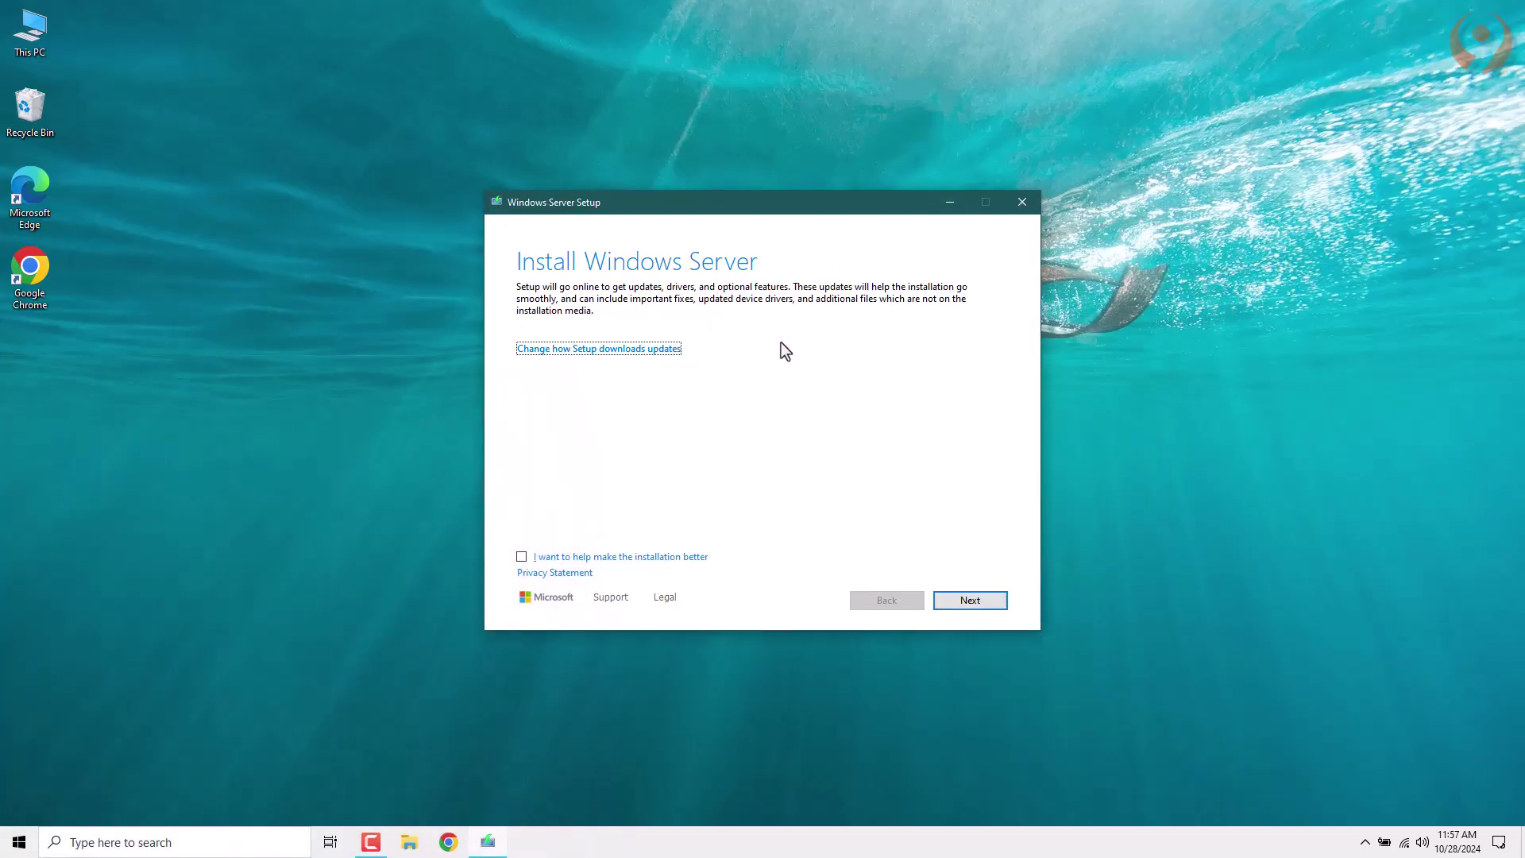
Opt in to help improve the installation and set Setup not to download updates right now
{"action": "left_click", "coordinate": [521, 557]}
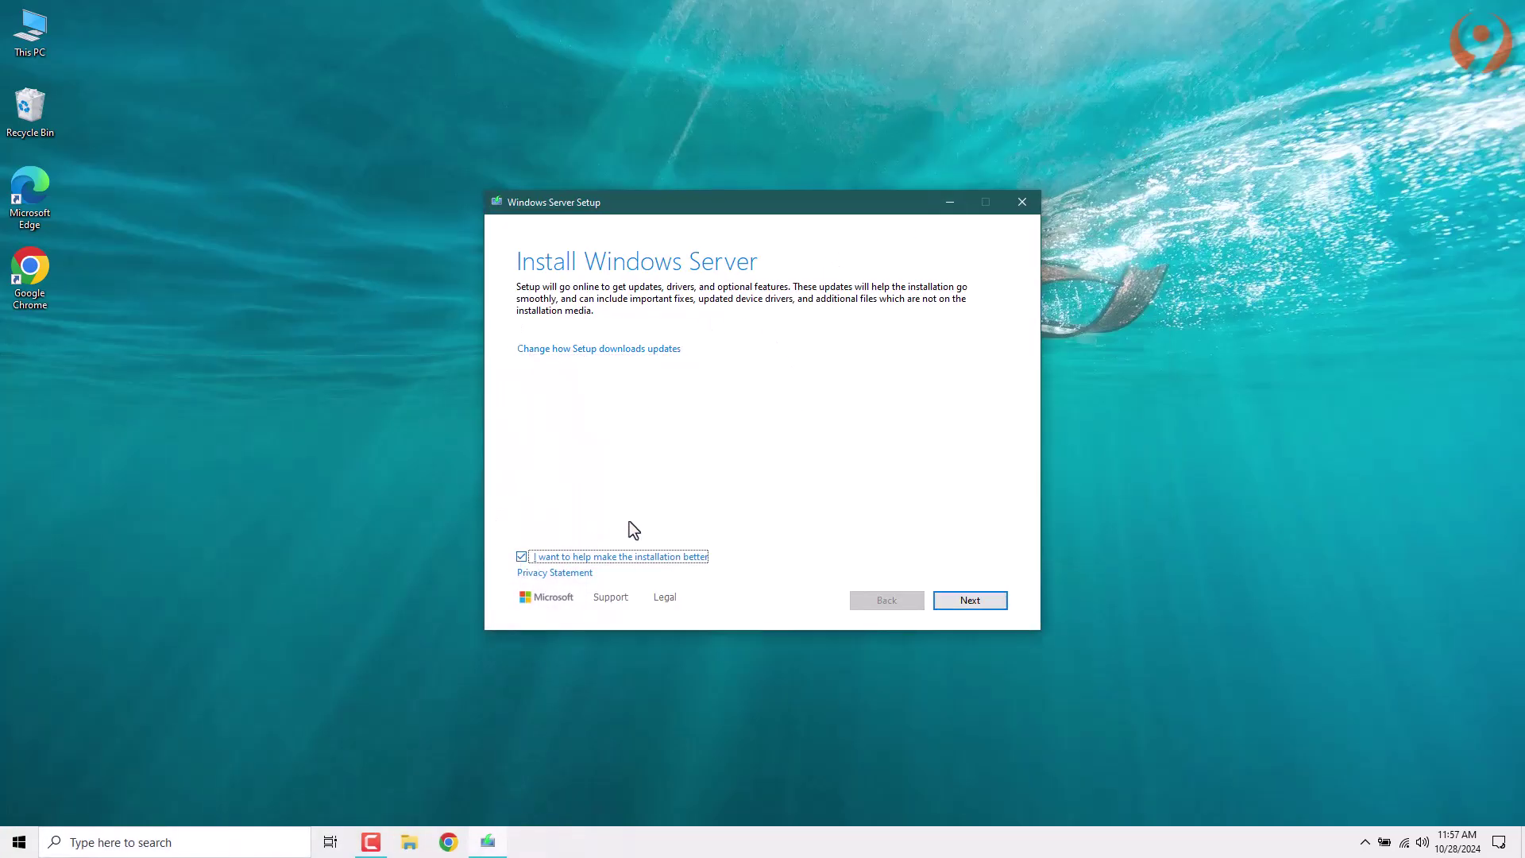
{"action": "left_click", "coordinate": [575, 351]}
{"action": "left_click", "coordinate": [522, 379]}
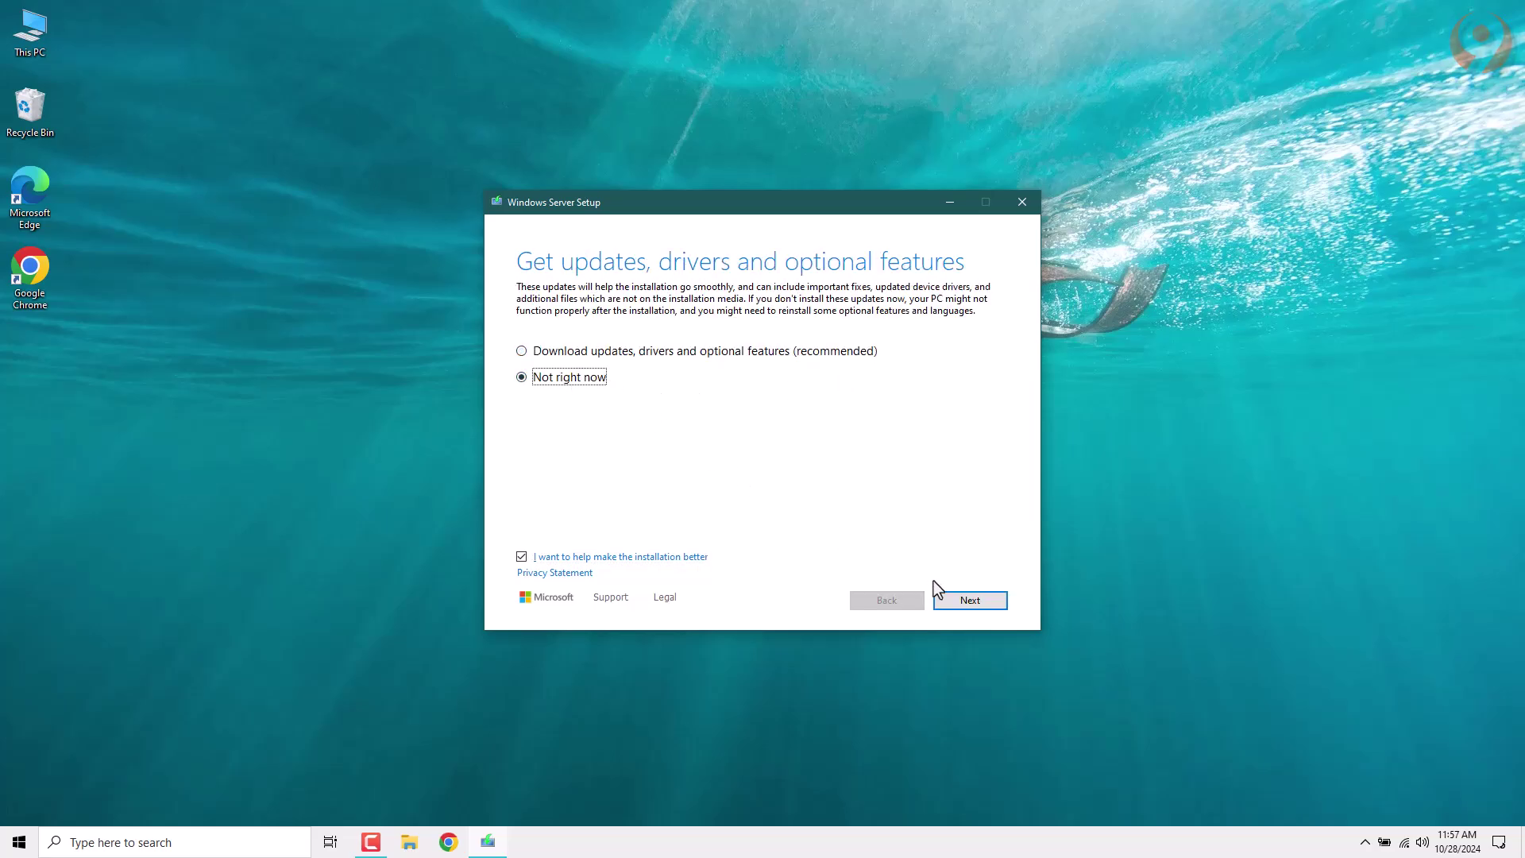
{"action": "left_click", "coordinate": [978, 606]}
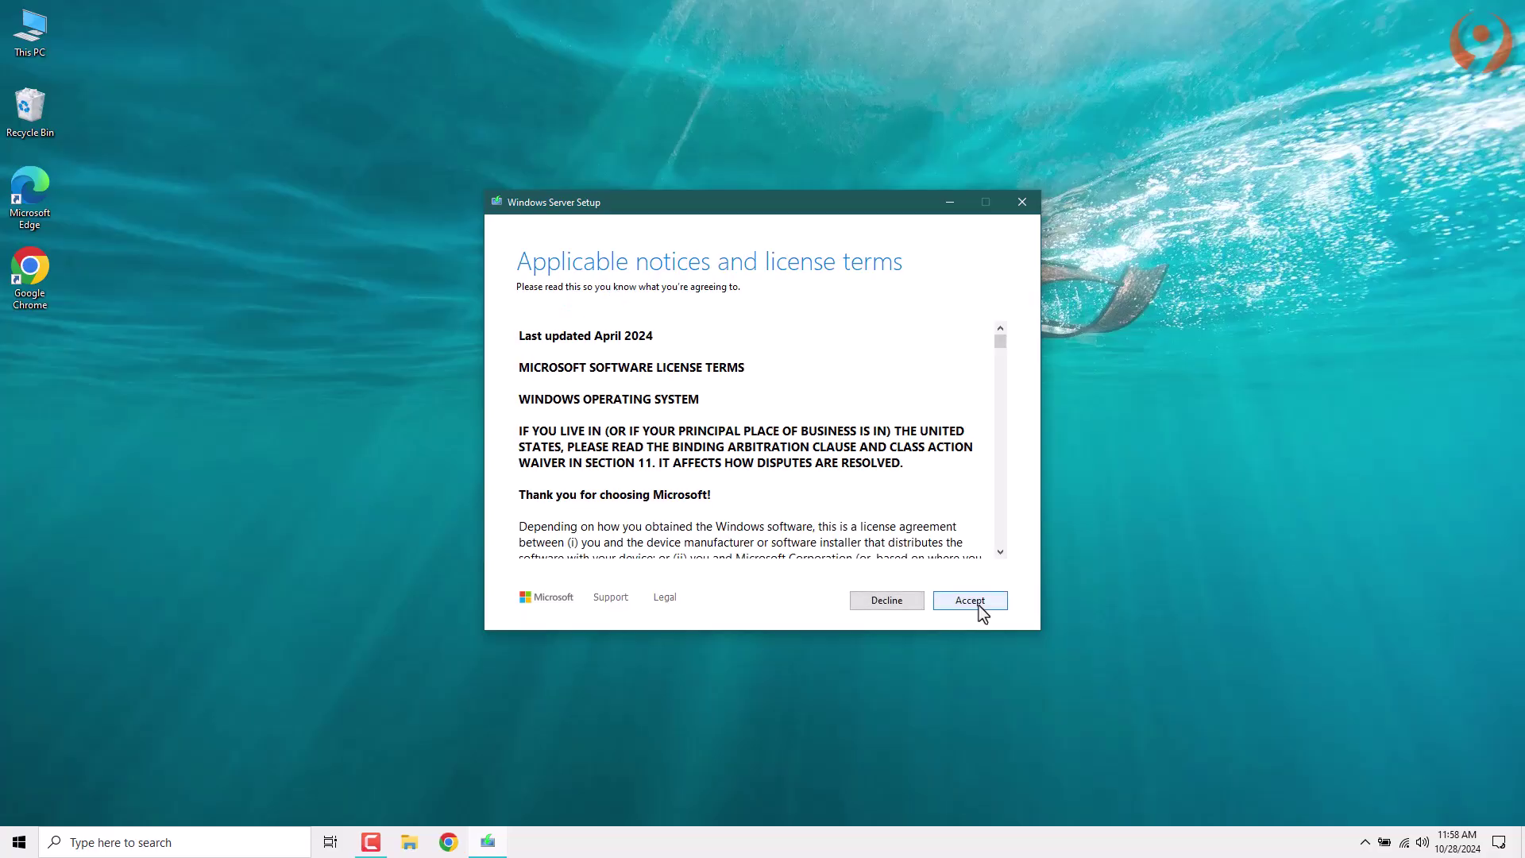
Scroll through and accept the Windows 11 license terms
{"action": "scroll", "coordinate": [1001, 382], "scroll_direction": "down", "scroll_amount": 10}
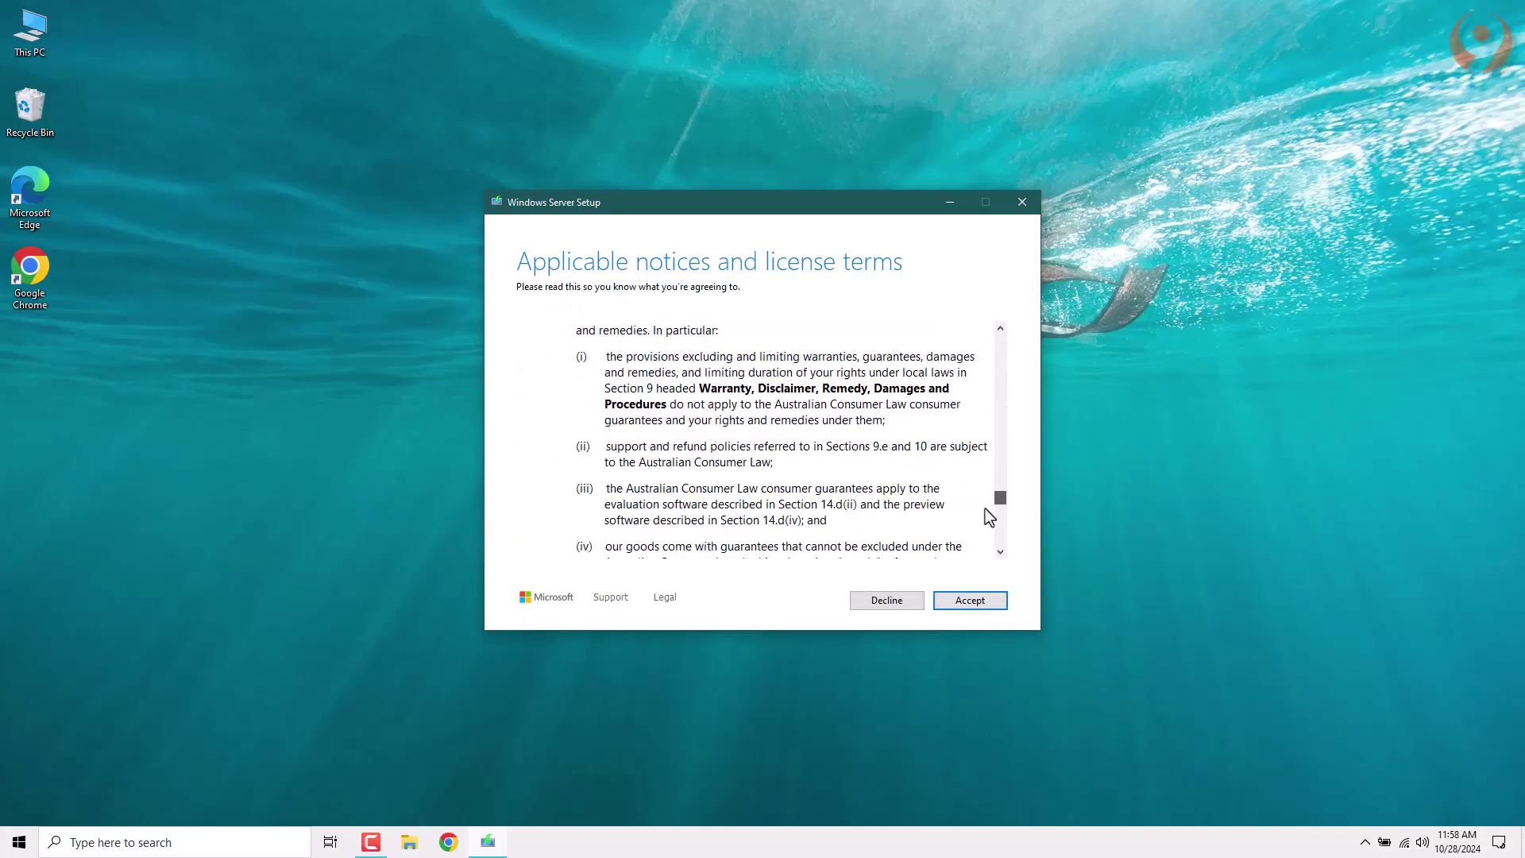
{"action": "scroll", "coordinate": [989, 516], "scroll_direction": "down", "scroll_amount": 5}
{"action": "left_click", "coordinate": [961, 605]}
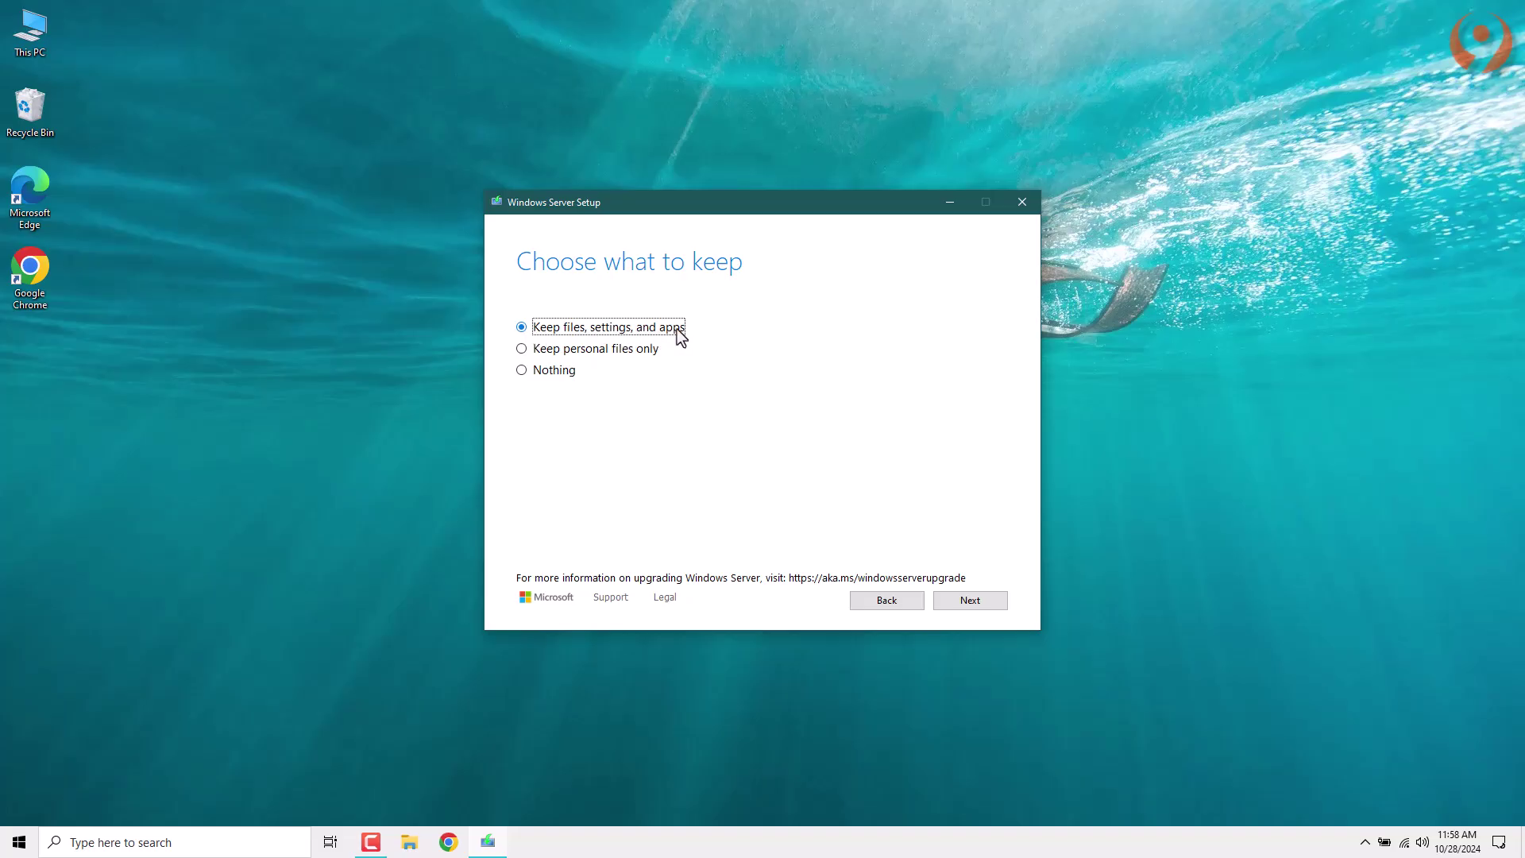
Choose to keep personal files, settings and apps, then start installing Windows 11 Pro
{"action": "left_click", "coordinate": [531, 354]}
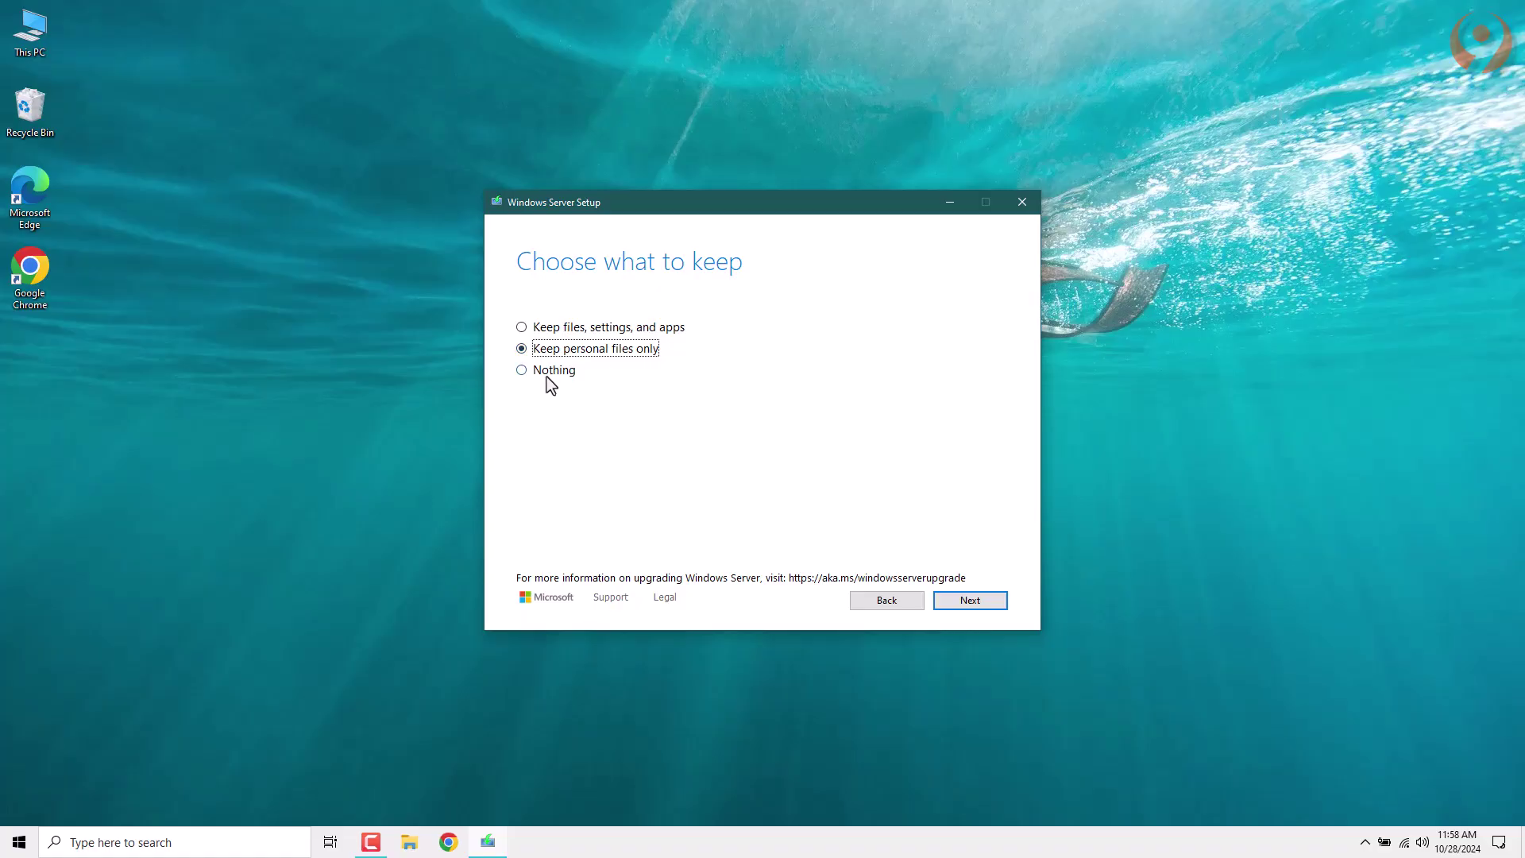
{"action": "left_click", "coordinate": [518, 375]}
{"action": "left_click", "coordinate": [522, 329]}
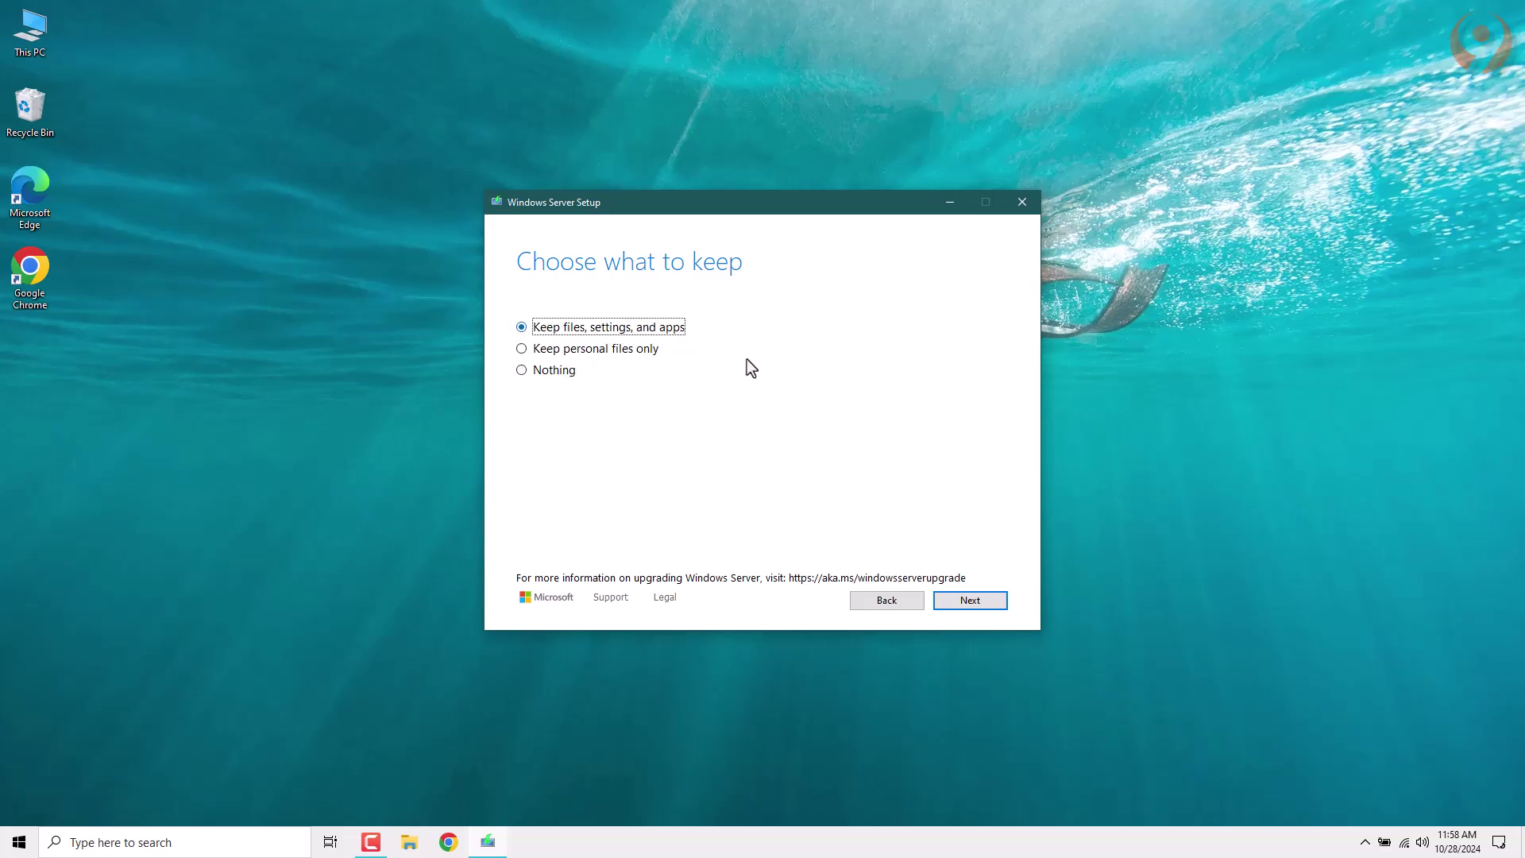
{"action": "left_click", "coordinate": [970, 605]}
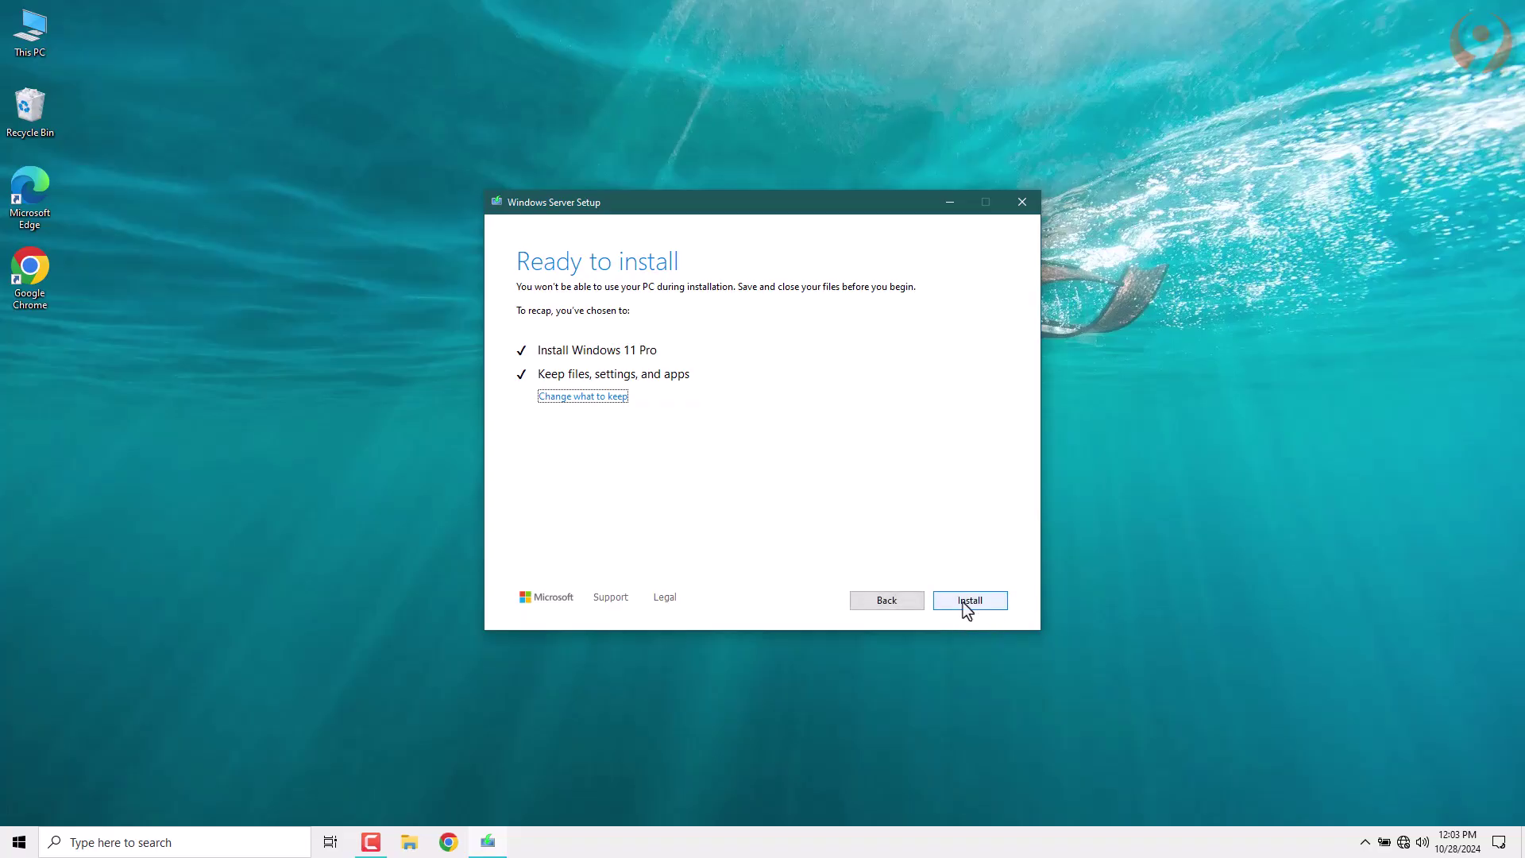
{"action": "left_click", "coordinate": [963, 602]}
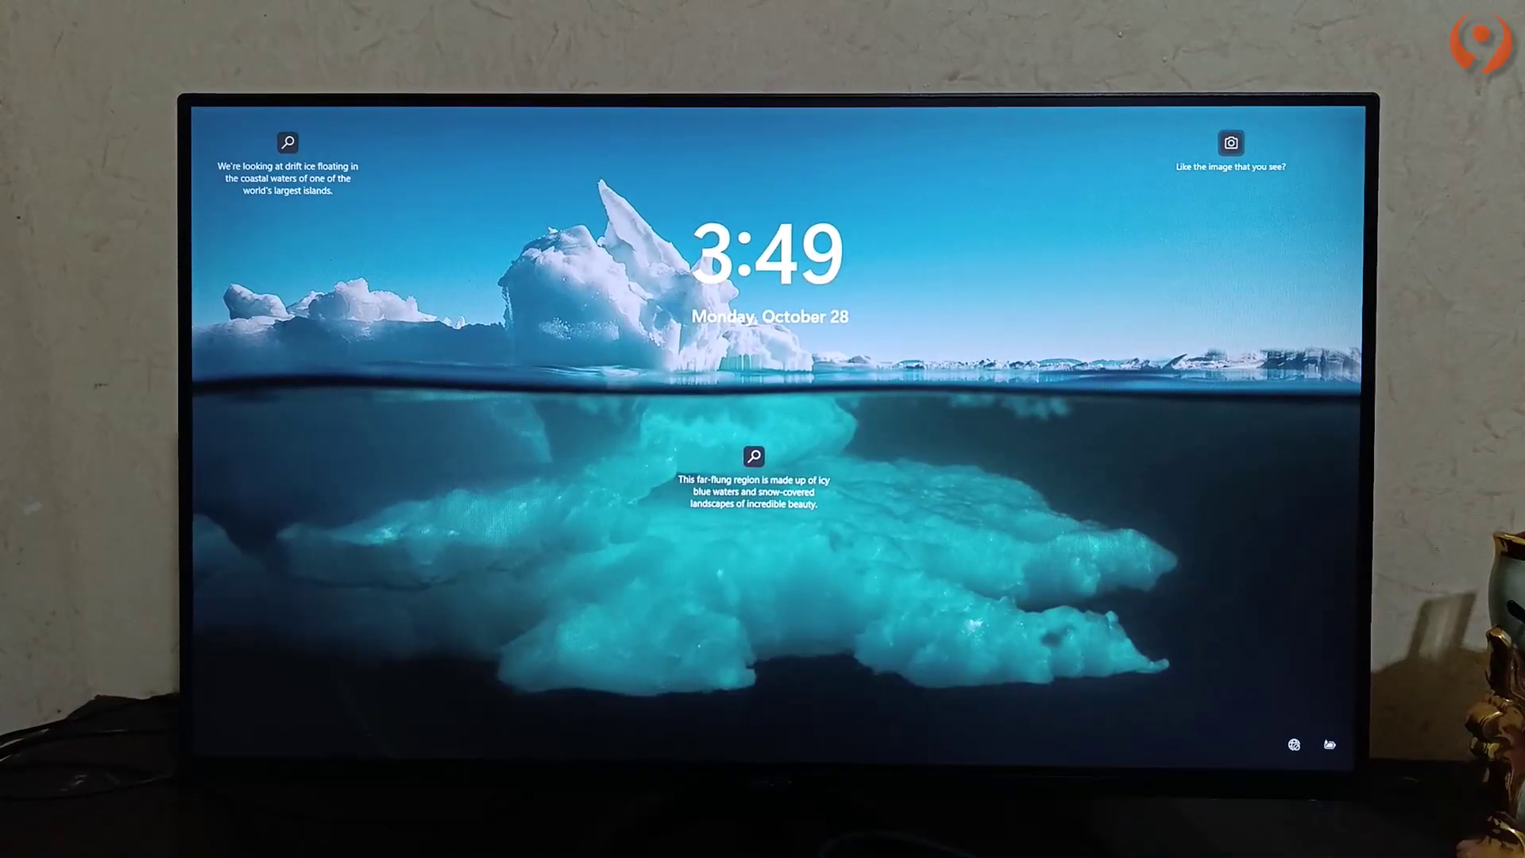
Dismiss the lock screen, sign in to the account, and accept the privacy settings page
{"action": "key", "text": "Return"}
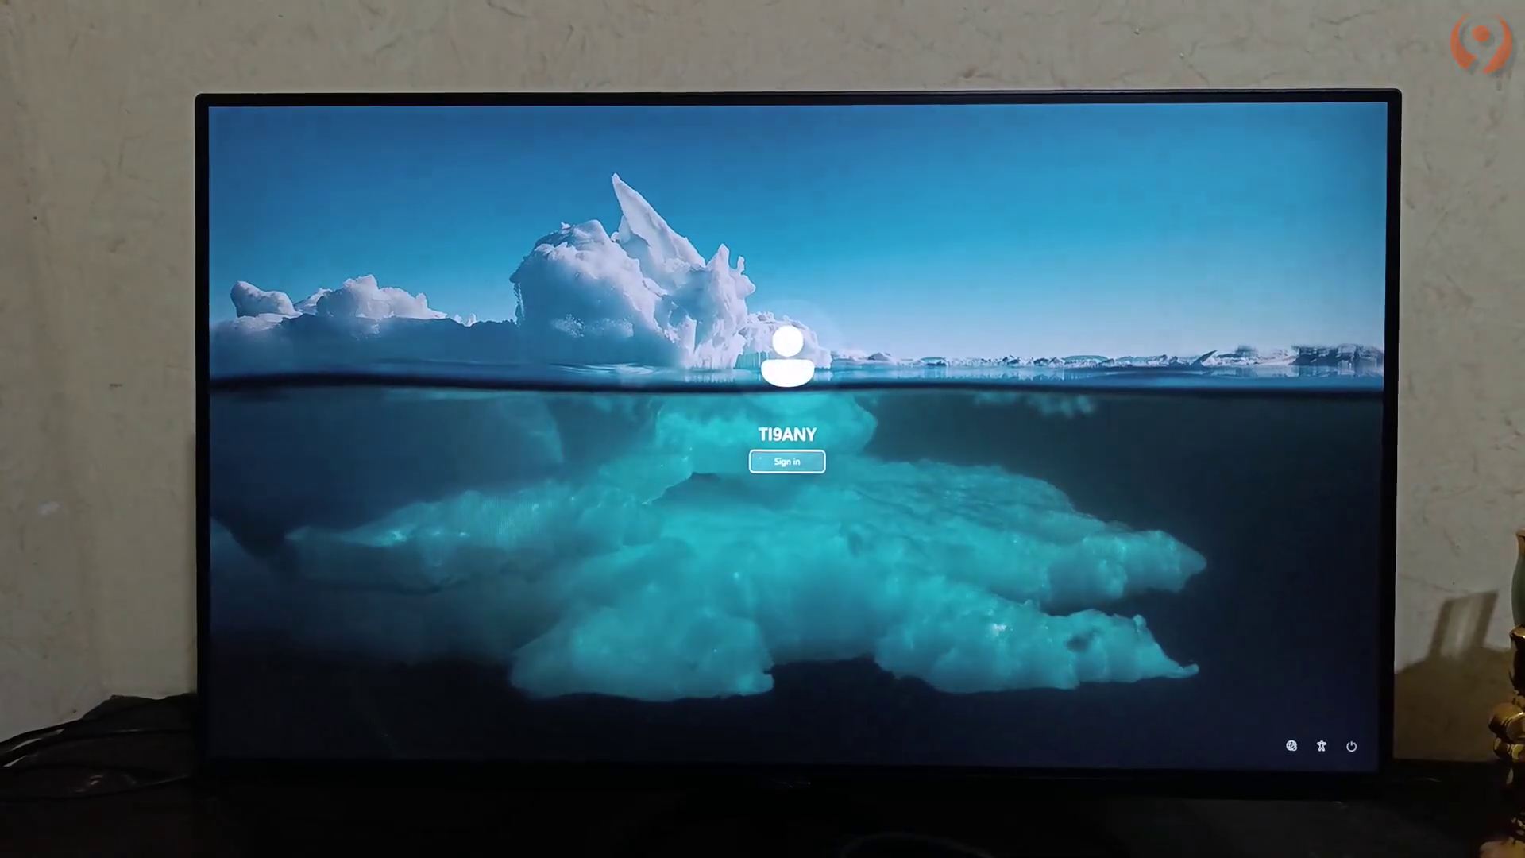
{"action": "key", "text": "Return"}
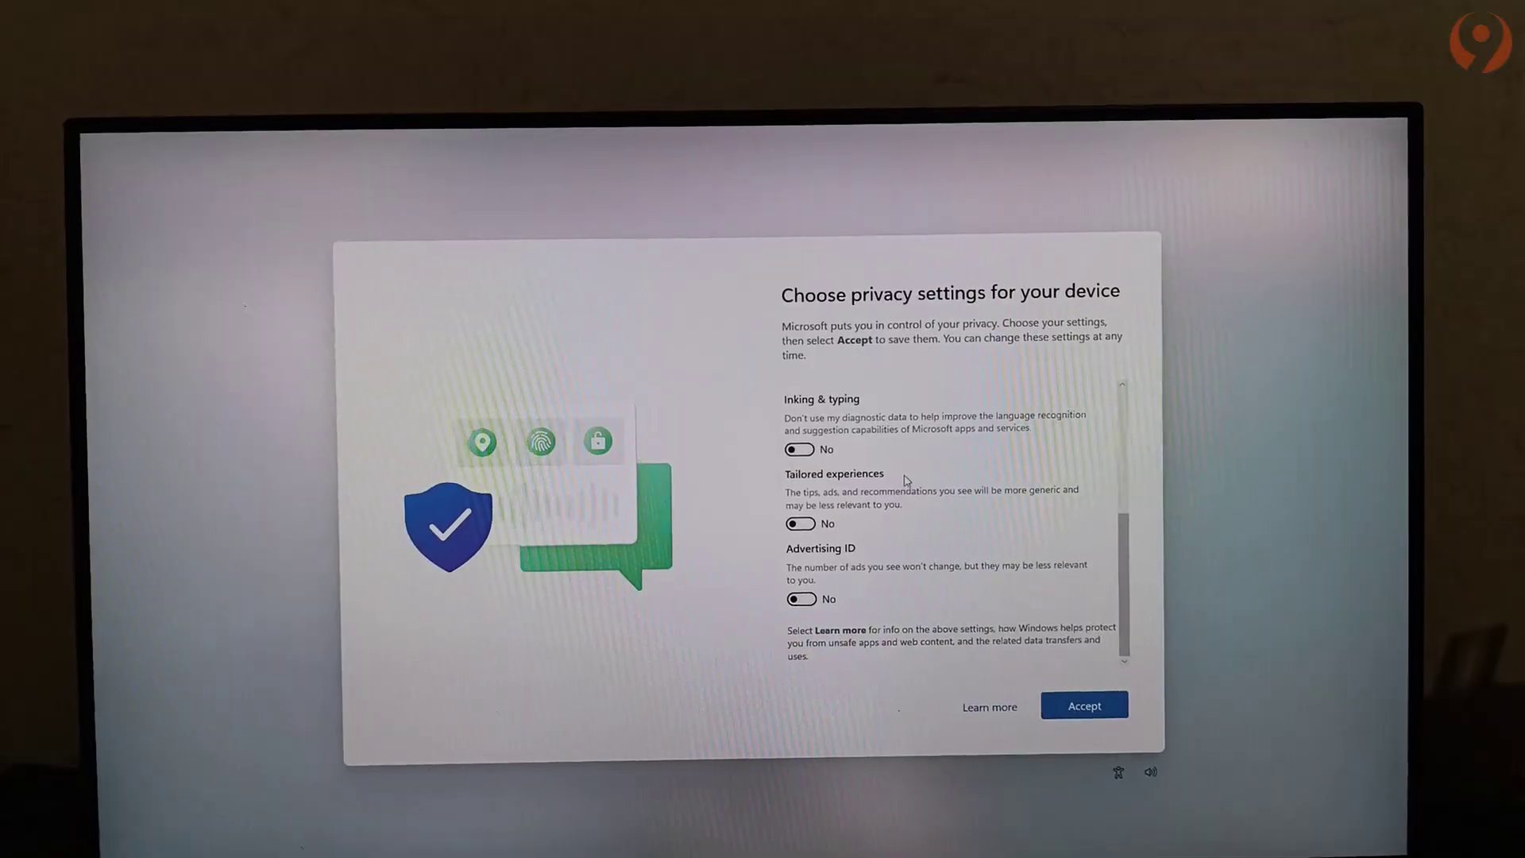
{"action": "scroll", "coordinate": [911, 506], "scroll_direction": "up", "scroll_amount": 3}
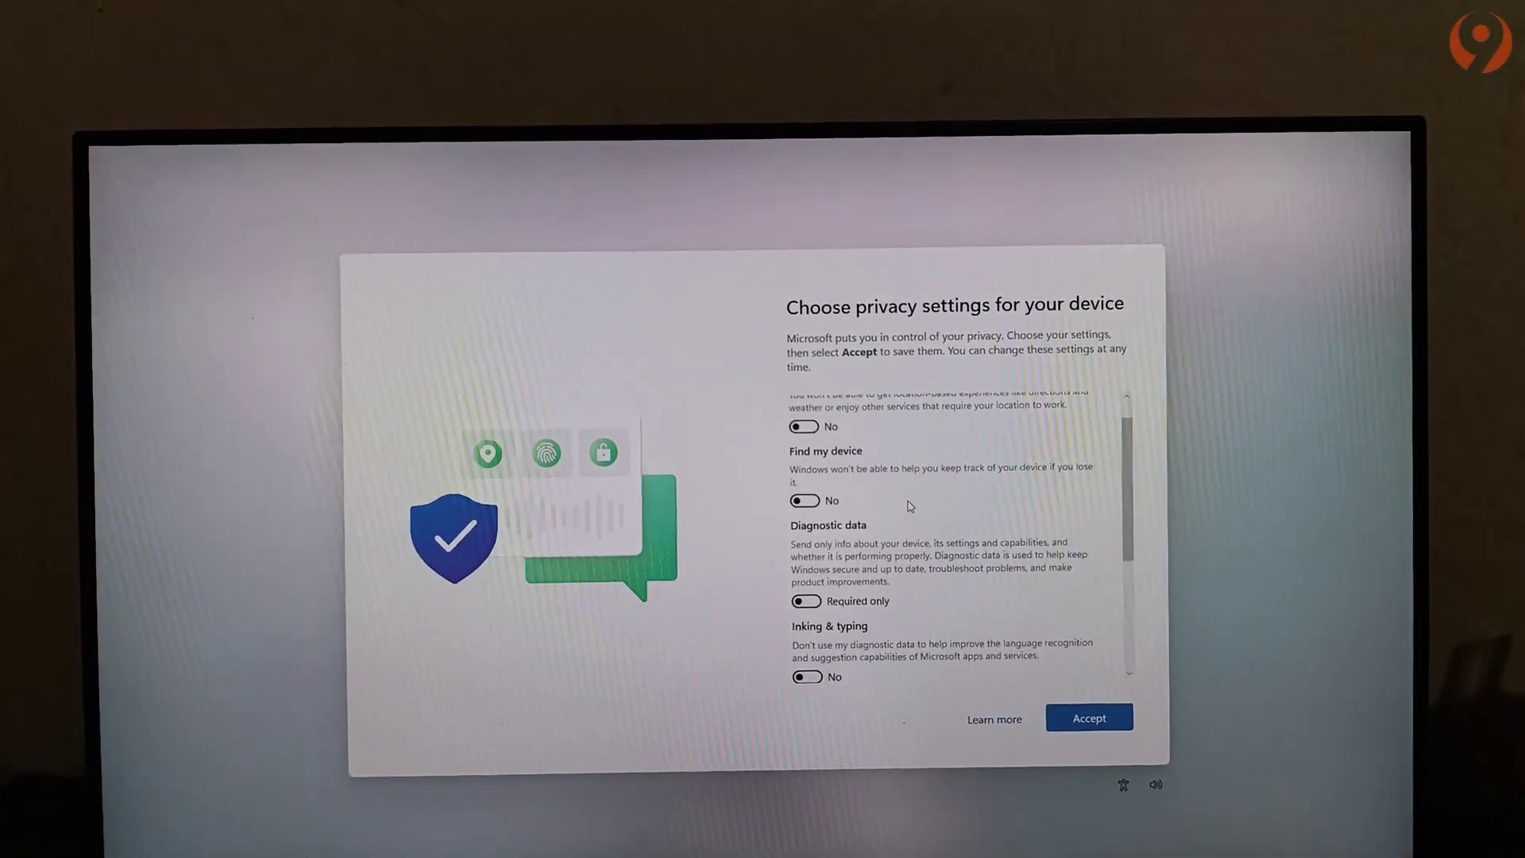
{"action": "scroll", "coordinate": [910, 506], "scroll_direction": "up", "scroll_amount": 1}
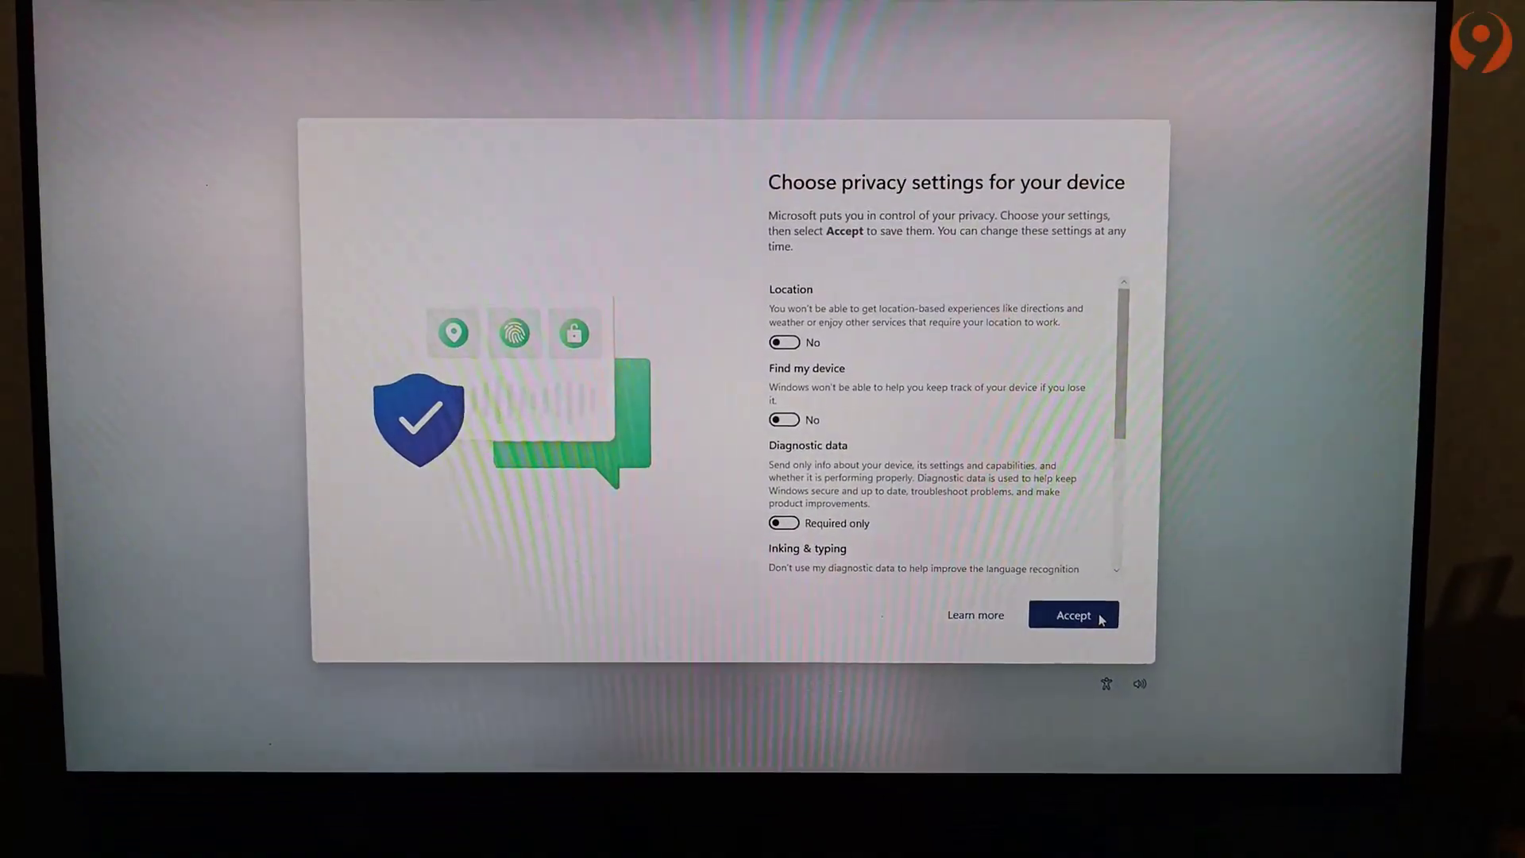
{"action": "left_click", "coordinate": [1107, 731]}
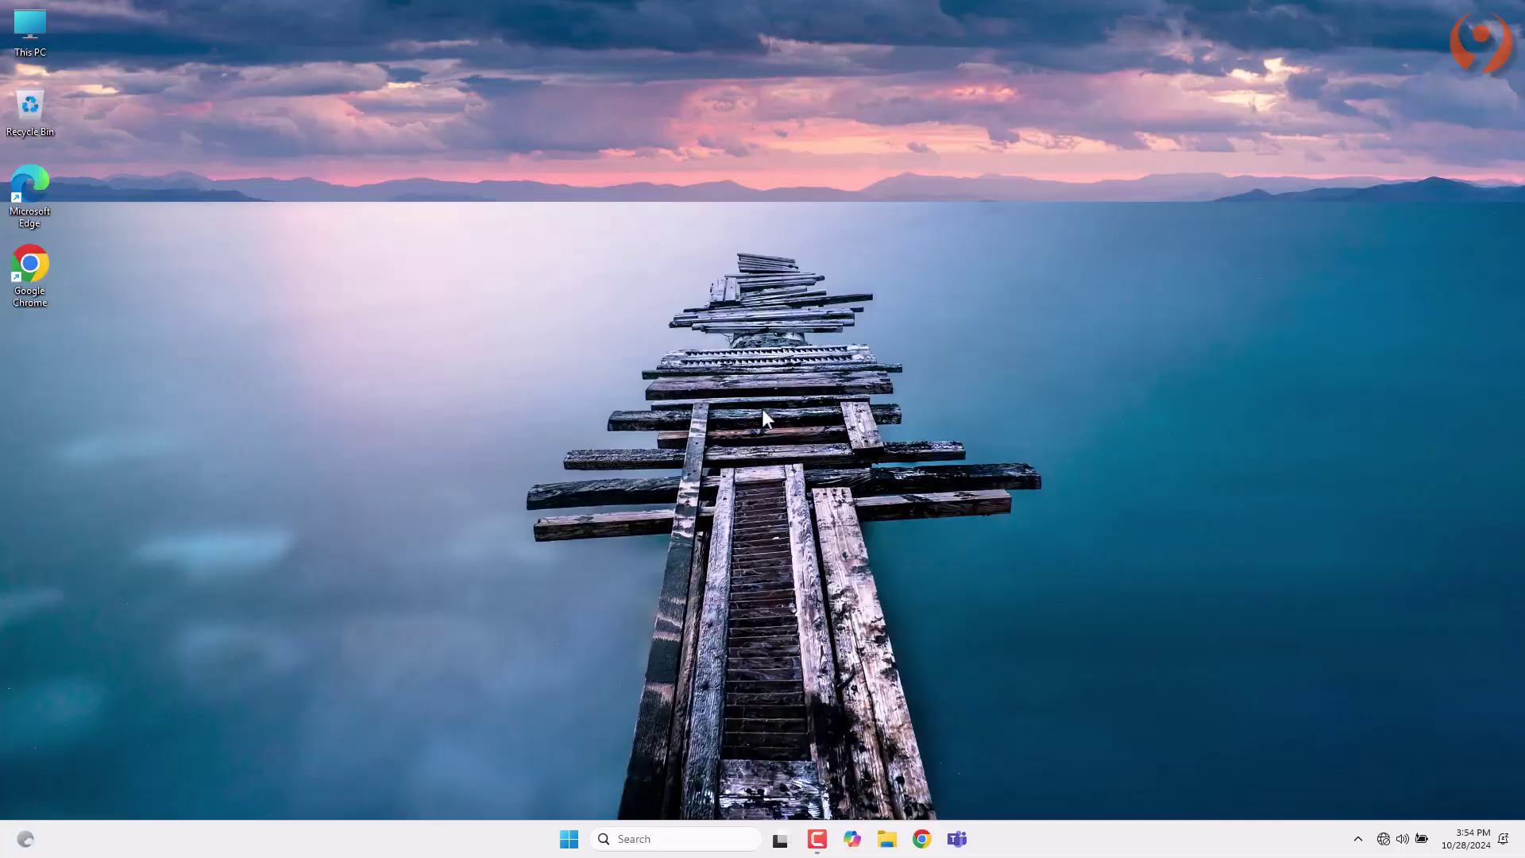
Open This PC from the desktop to confirm Local Disk C: and D: survived the upgrade
{"action": "left_click", "coordinate": [573, 845]}
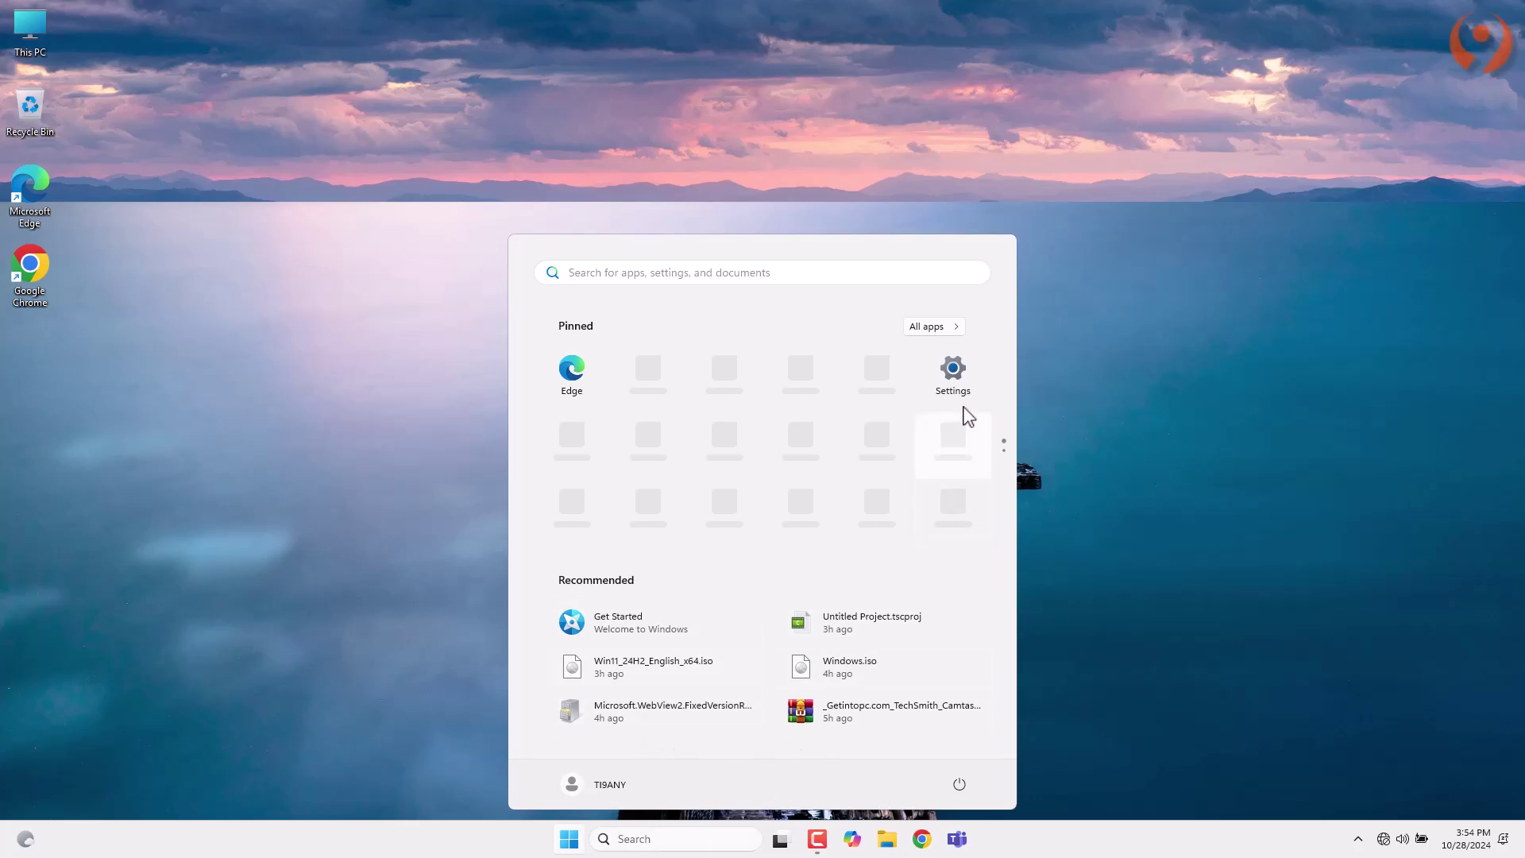
{"action": "left_click", "coordinate": [103, 272]}
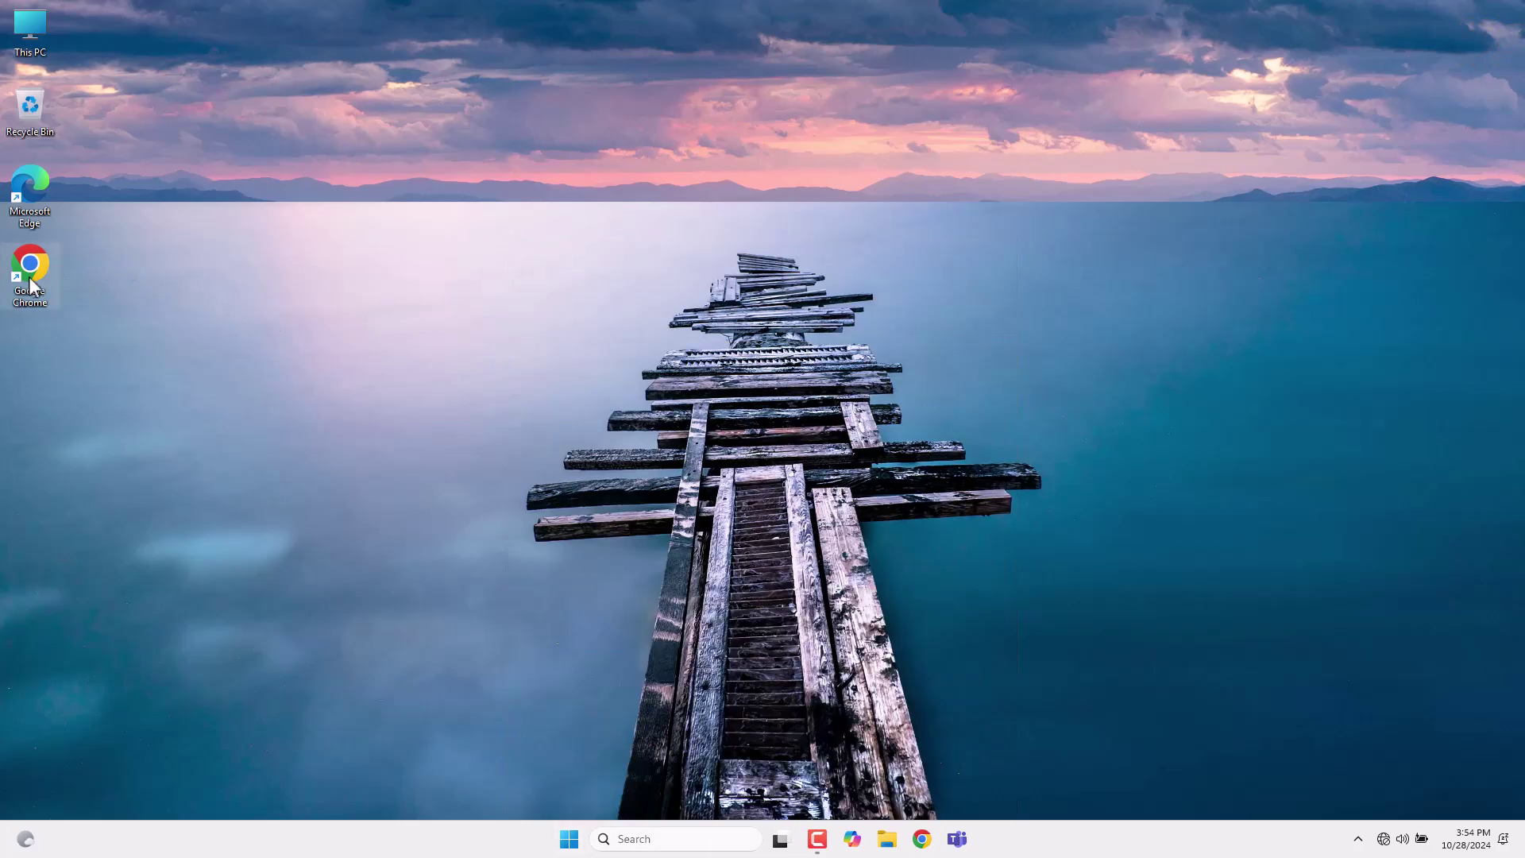
{"action": "double_click", "coordinate": [30, 37]}
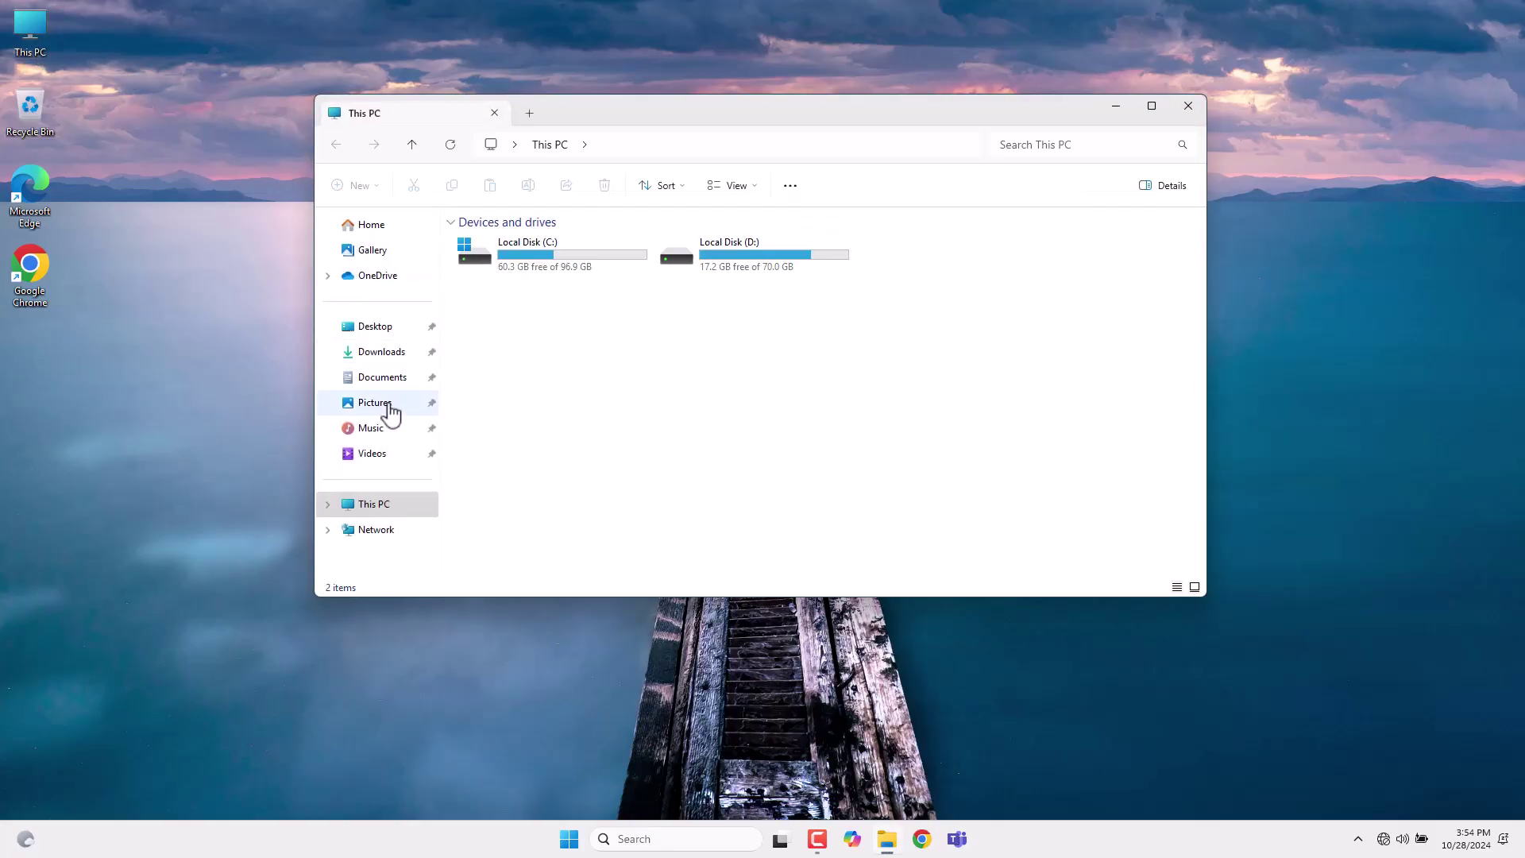